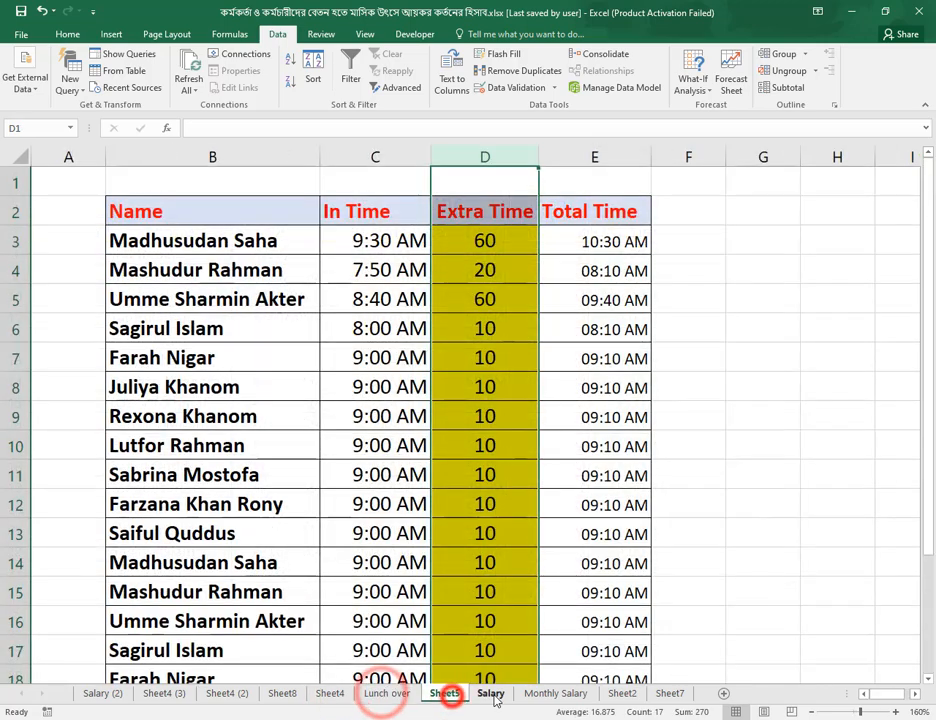
# Look over the values under the tables on the Salary (2) and Sheet4 (3) sheets
pyautogui.click(488, 695)
pyautogui.click(102, 696)
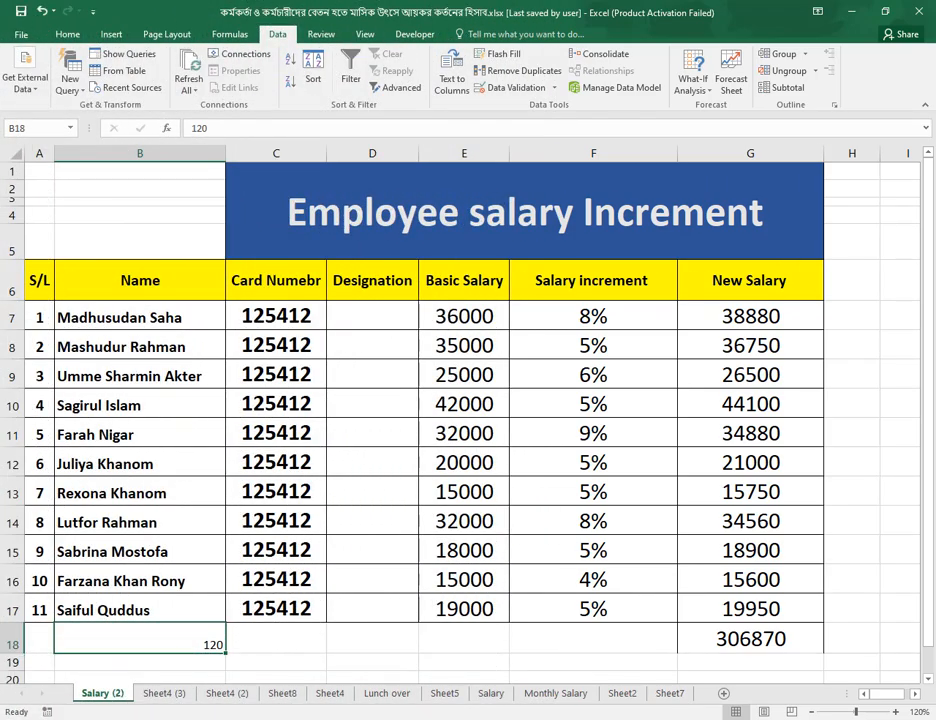
pyautogui.click(157, 693)
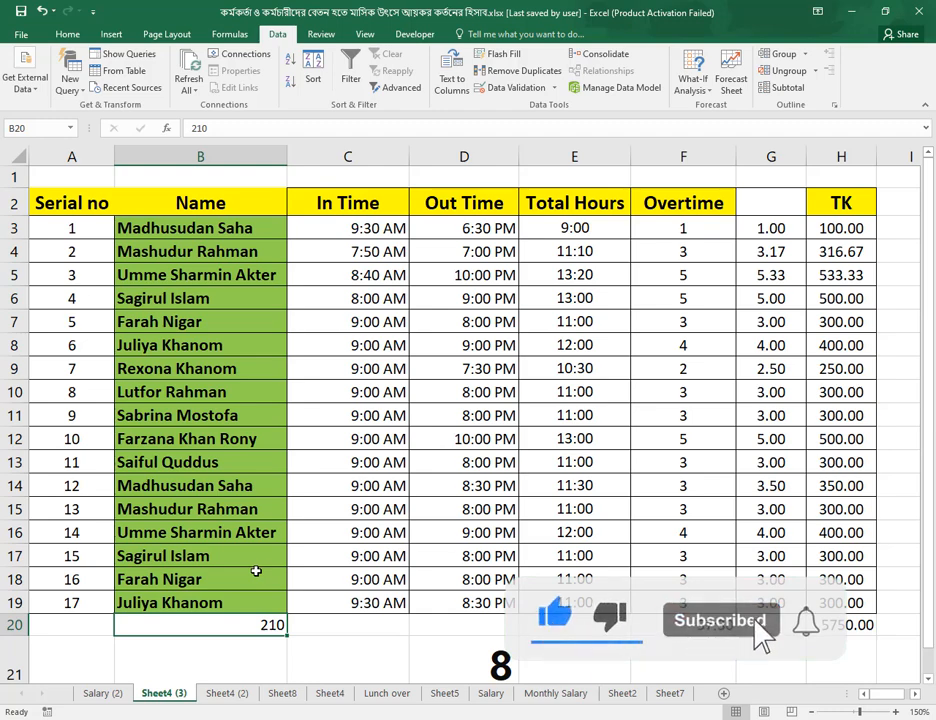
pyautogui.click(104, 693)
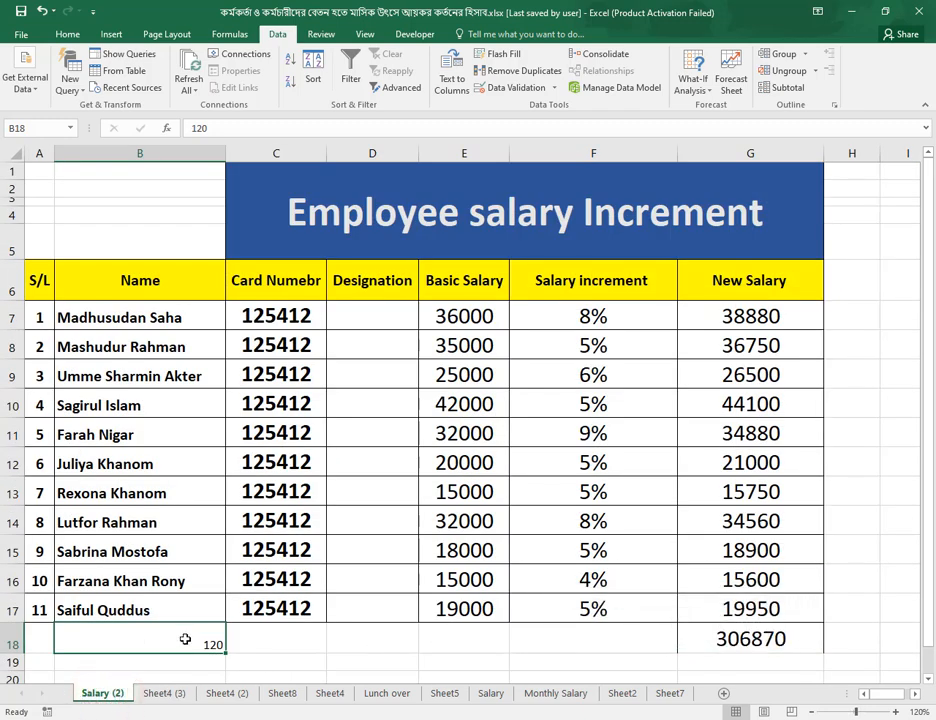
pyautogui.click(70, 35)
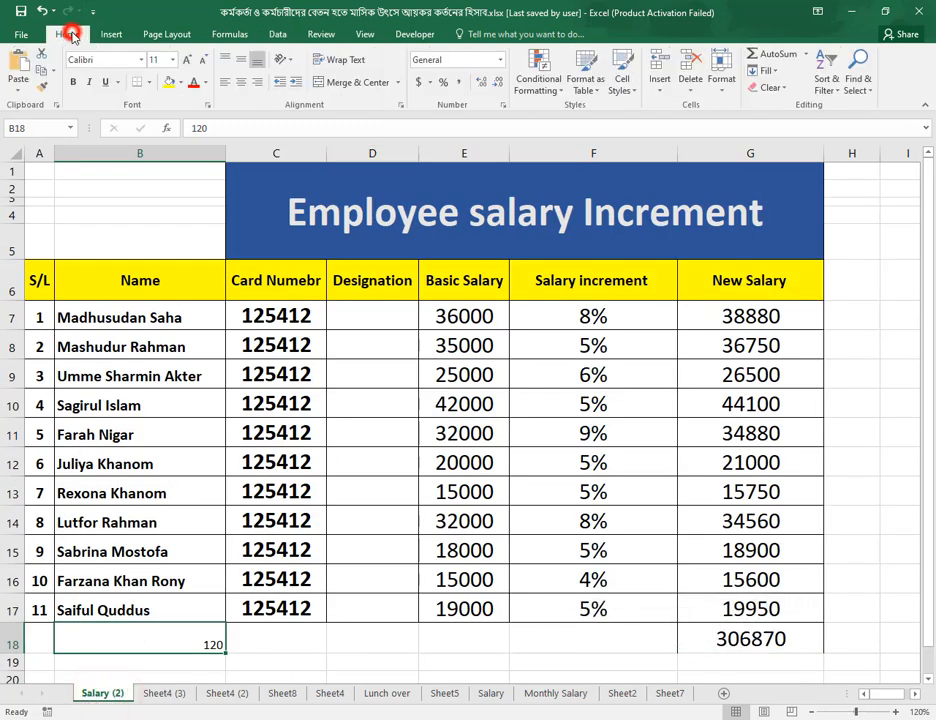
pyautogui.click(277, 35)
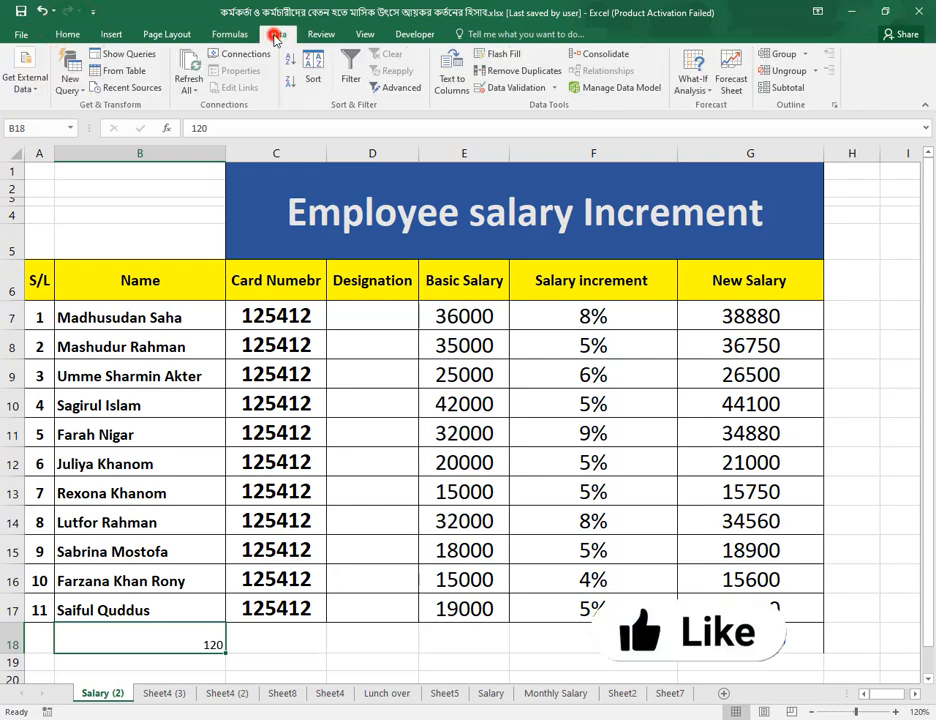
pyautogui.click(604, 56)
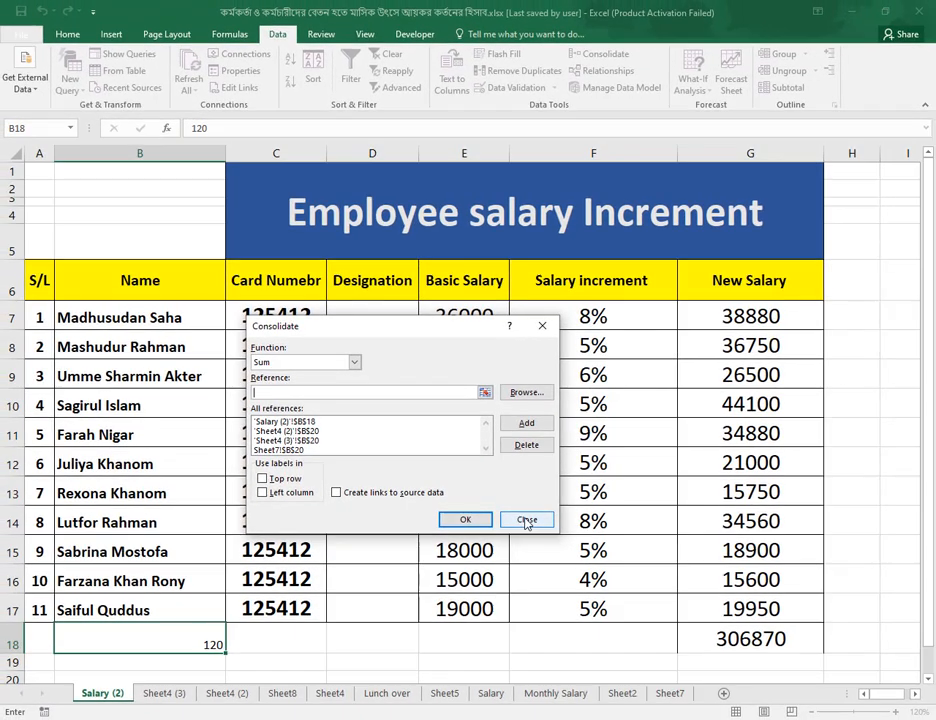
pyautogui.click(704, 645)
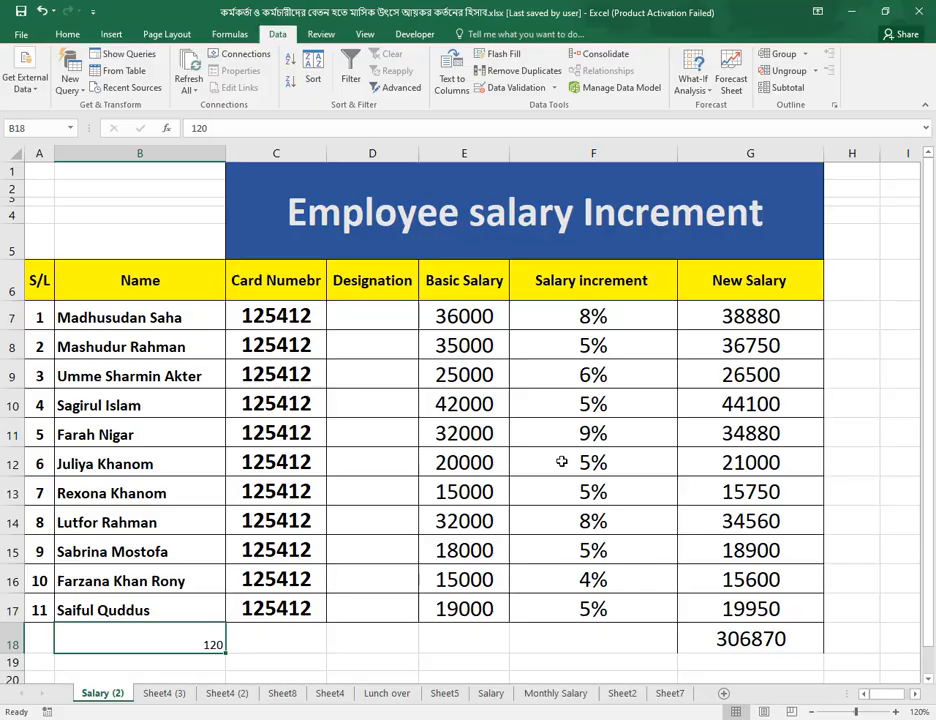
# Switch to the empty Sheet7 and select cell D18 as the destination for the consolidated total
pyautogui.click(669, 693)
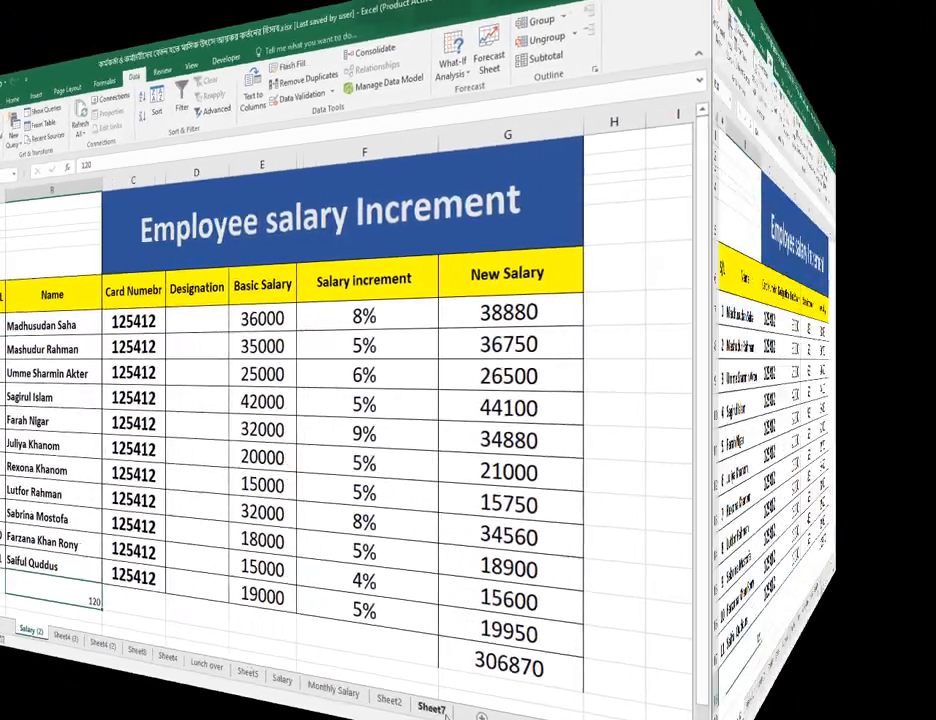
pyautogui.click(557, 363)
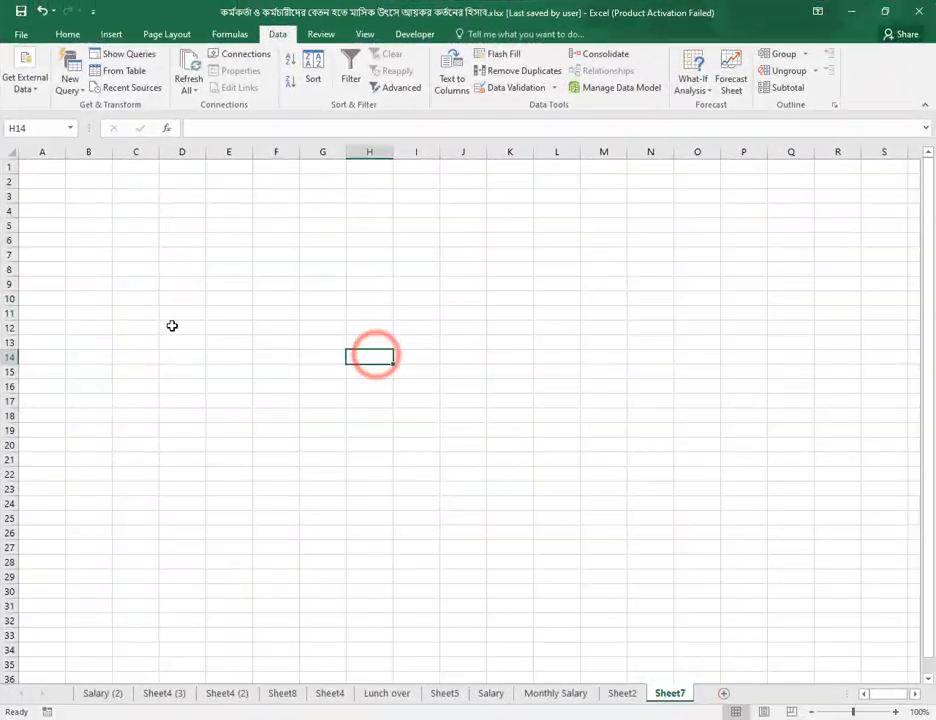
pyautogui.click(239, 329)
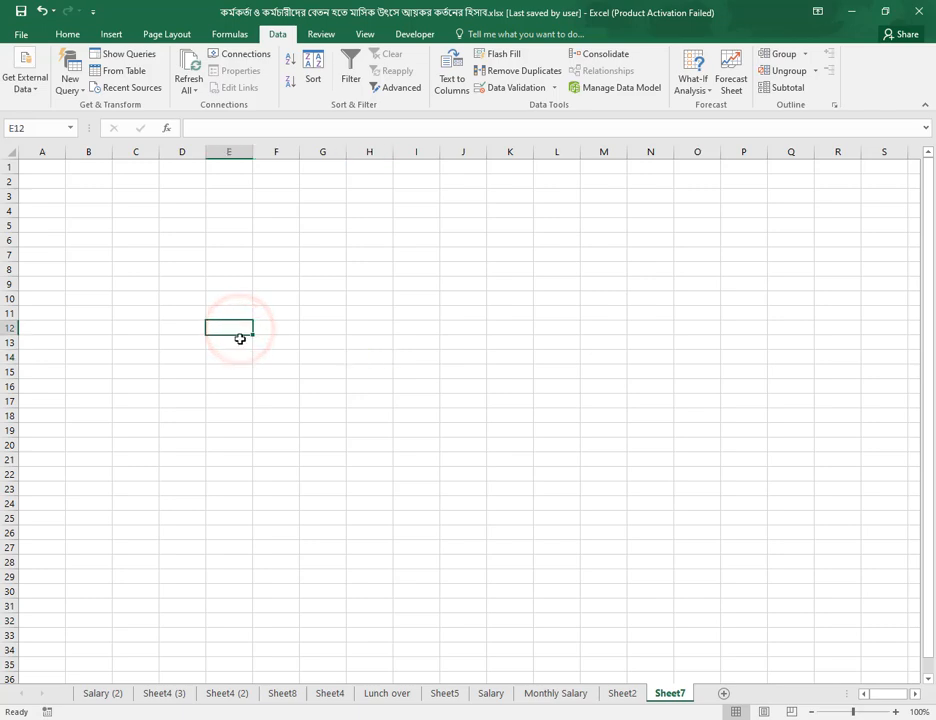
pyautogui.click(242, 328)
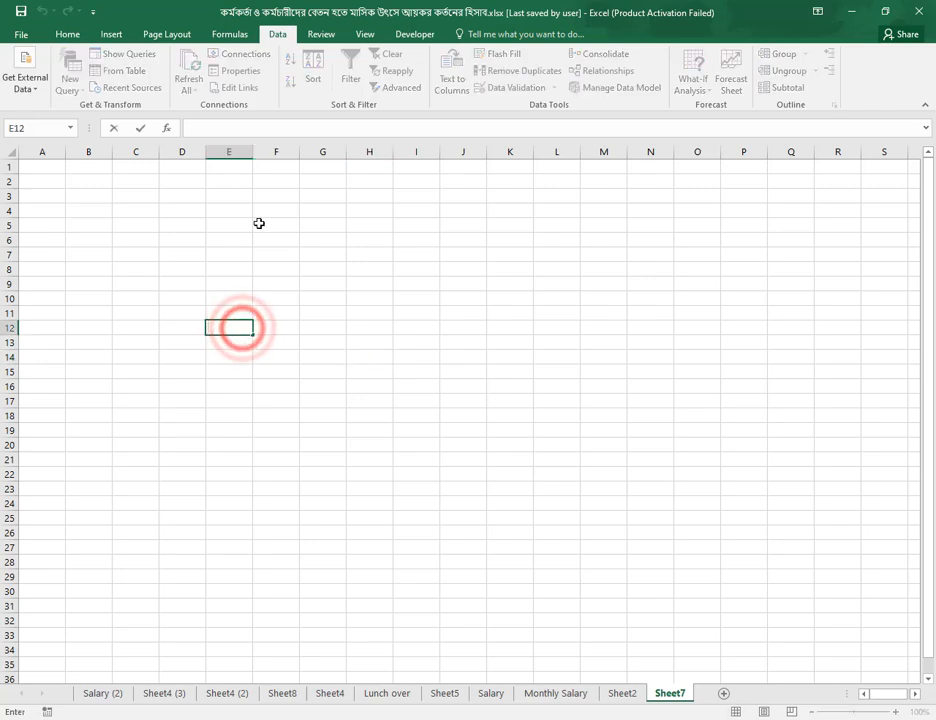
pyautogui.click(273, 390)
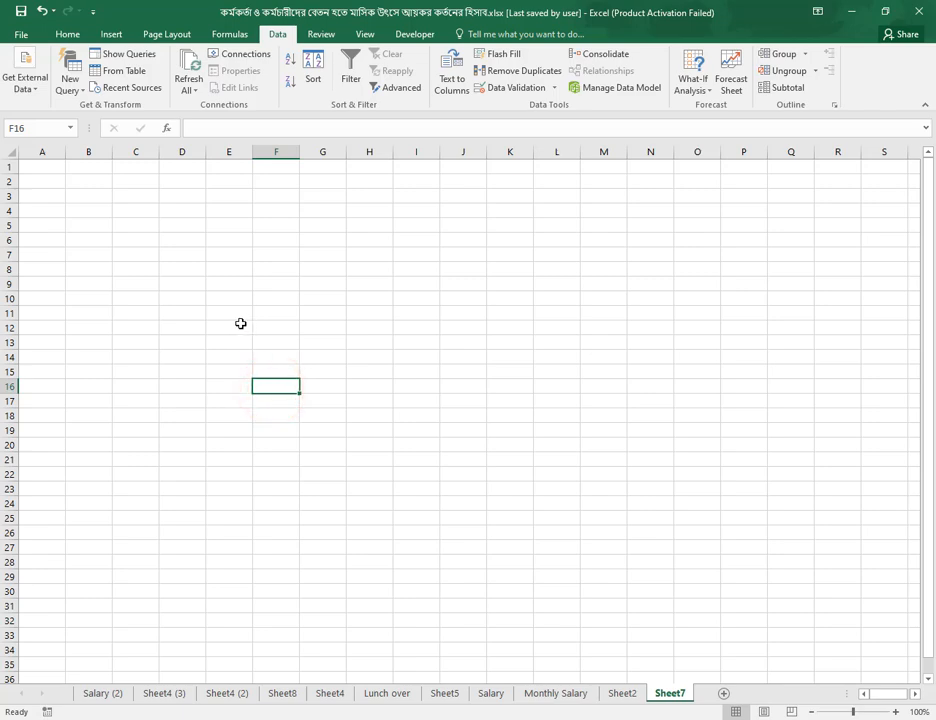
pyautogui.click(167, 415)
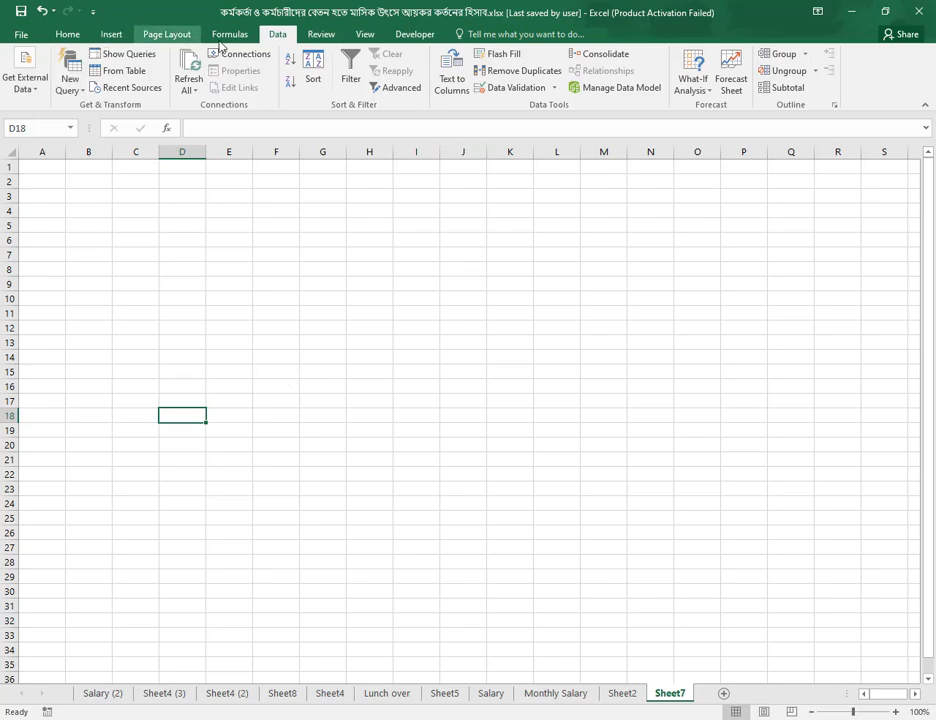
# Remove all the old references to Salary (2), Sheet4 (2), Sheet4 (3) and Sheet7 from the Consolidate settings
pyautogui.click(614, 62)
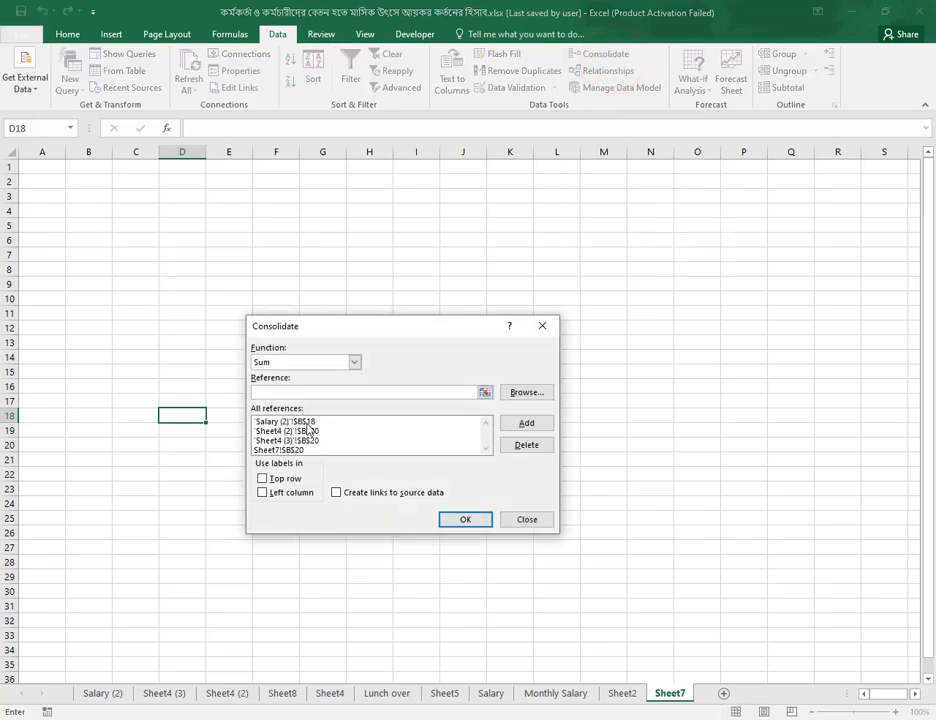
pyautogui.click(278, 421)
pyautogui.click(522, 445)
pyautogui.click(292, 441)
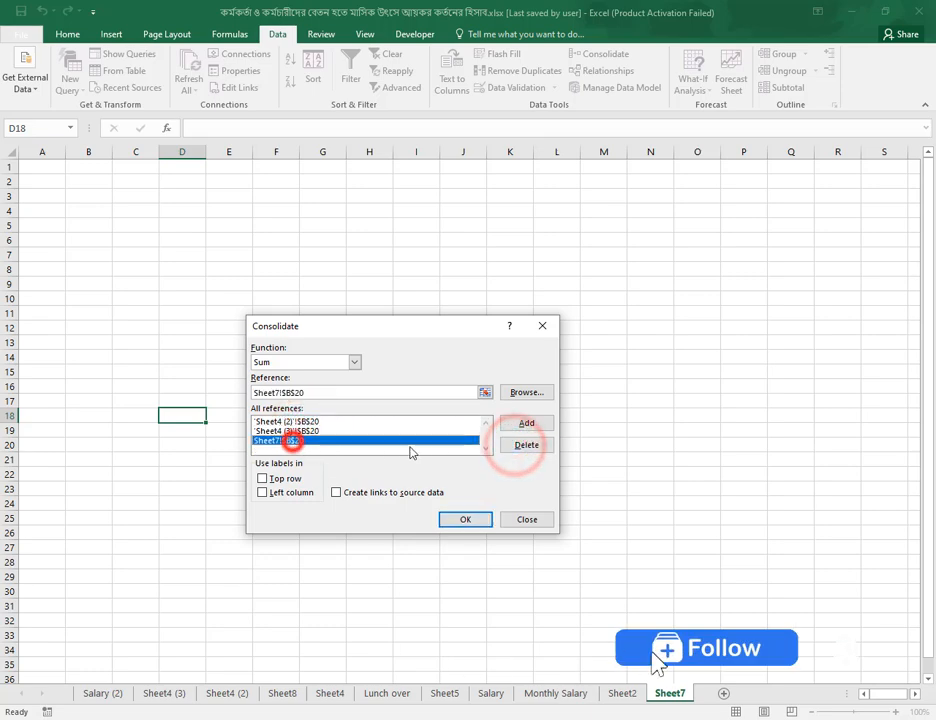
pyautogui.click(522, 445)
pyautogui.click(290, 421)
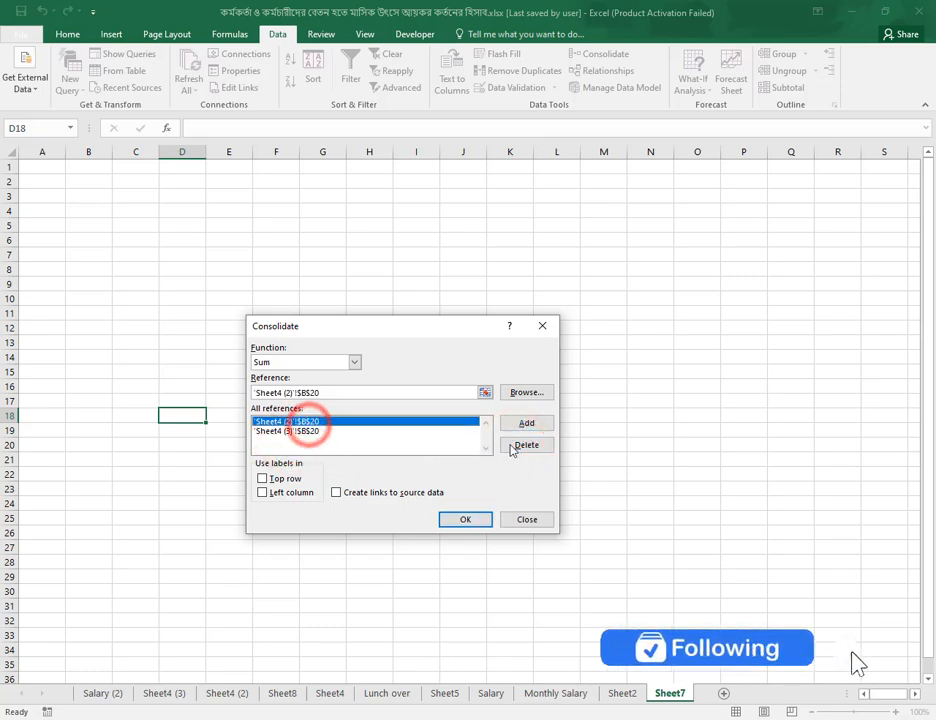
pyautogui.click(520, 445)
pyautogui.click(290, 421)
pyautogui.click(524, 446)
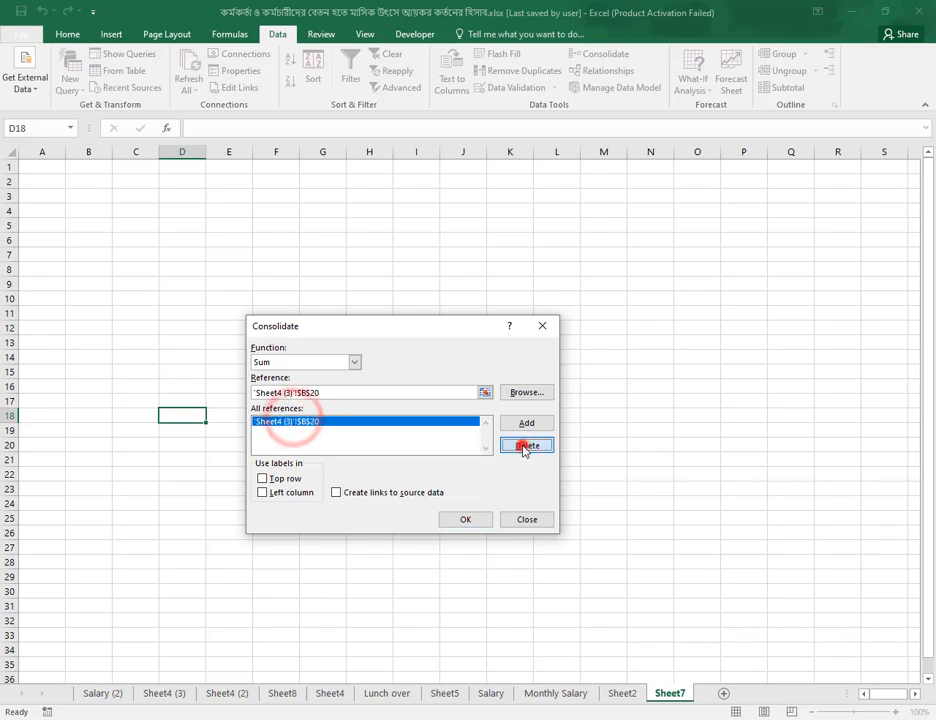
pyautogui.click(527, 519)
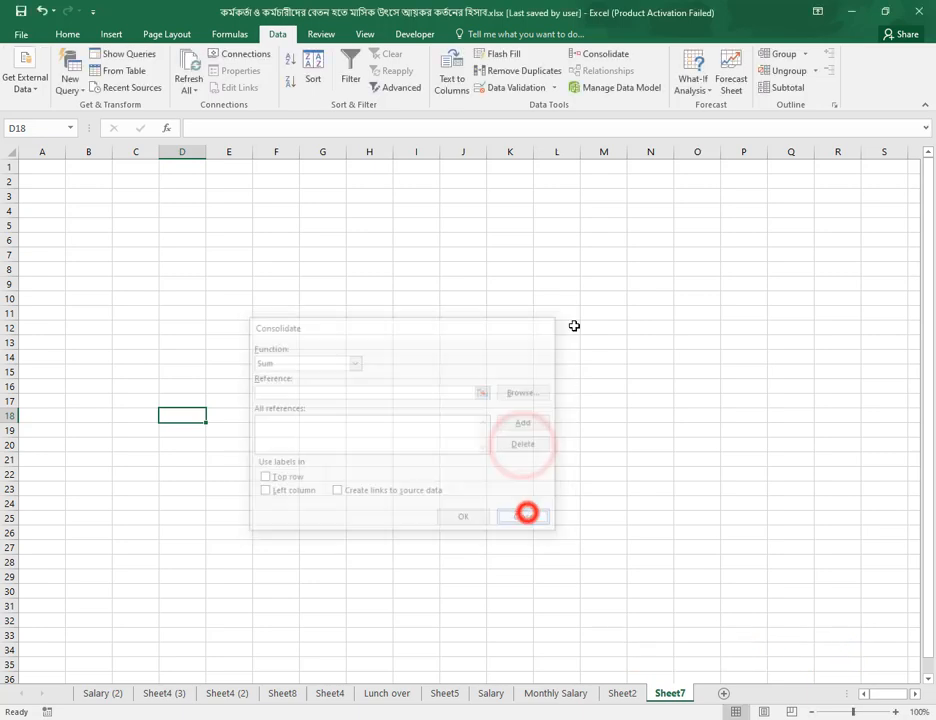
# Start a consolidation with the Sum function and add cell B18 of the Salary (2) sheet as a reference
pyautogui.click(599, 60)
pyautogui.click(354, 362)
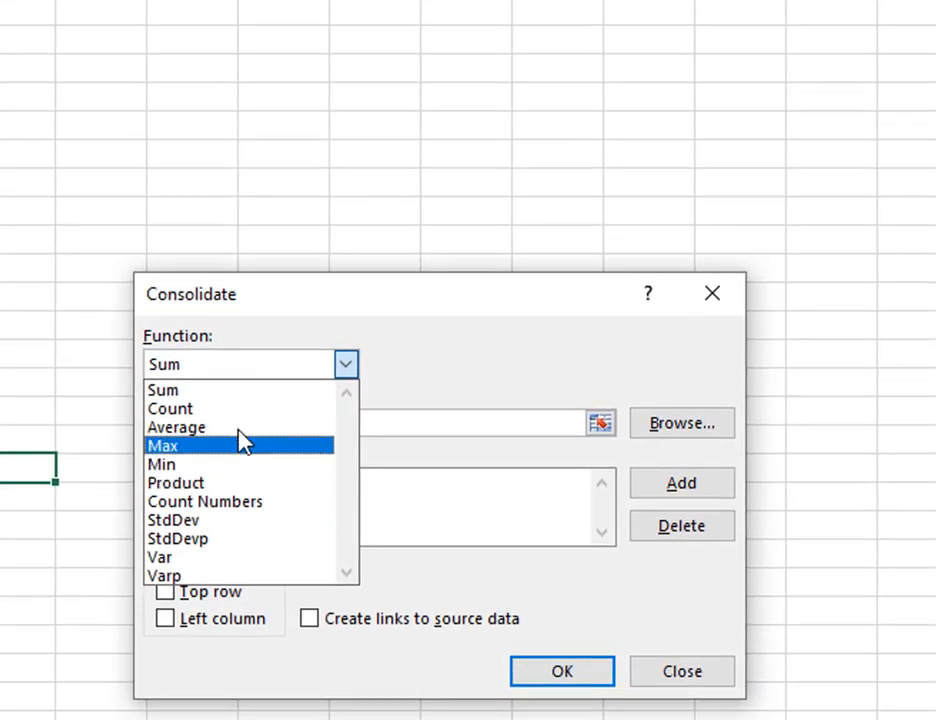
pyautogui.click(279, 391)
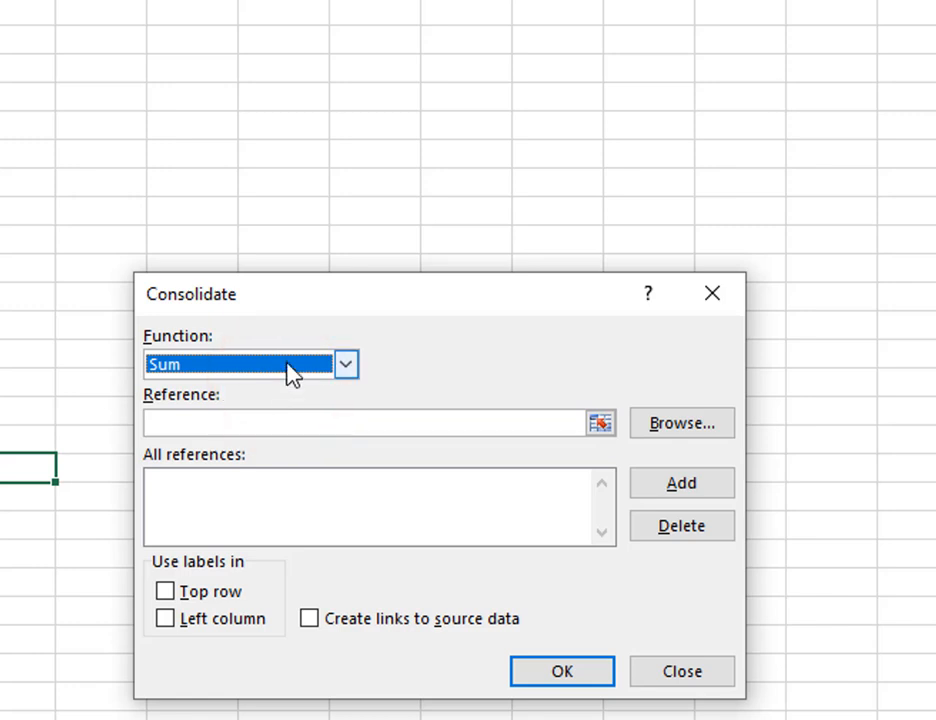
pyautogui.click(357, 422)
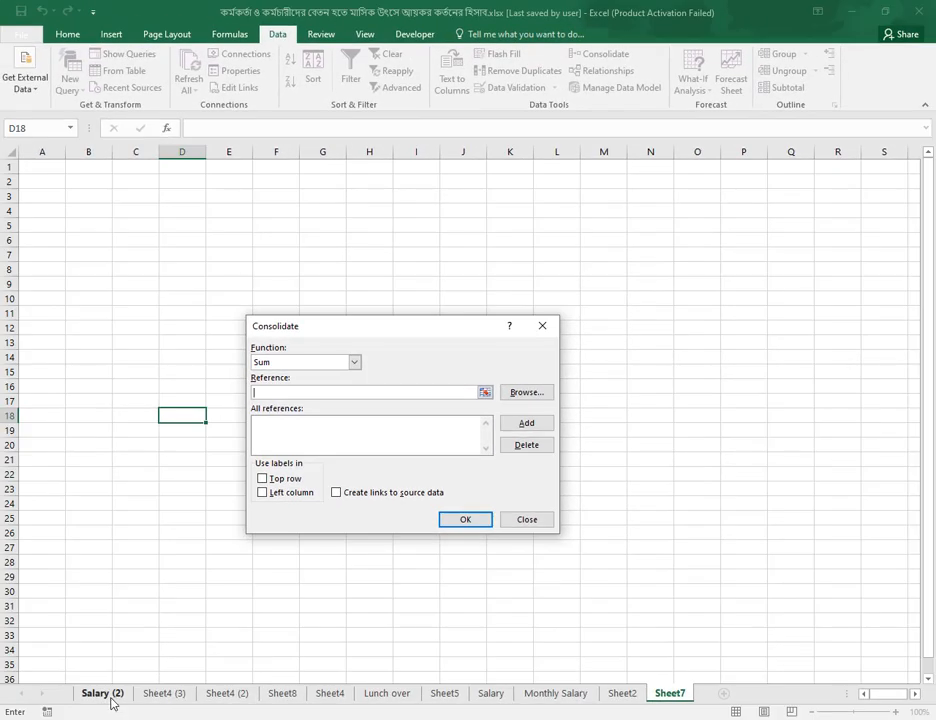
pyautogui.click(104, 694)
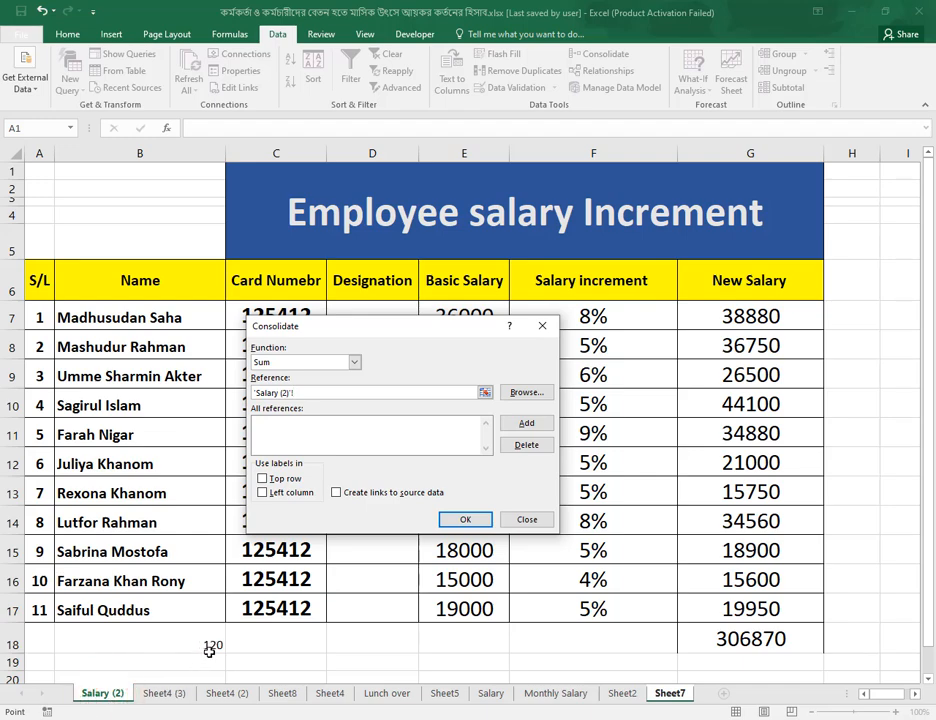
pyautogui.click(214, 644)
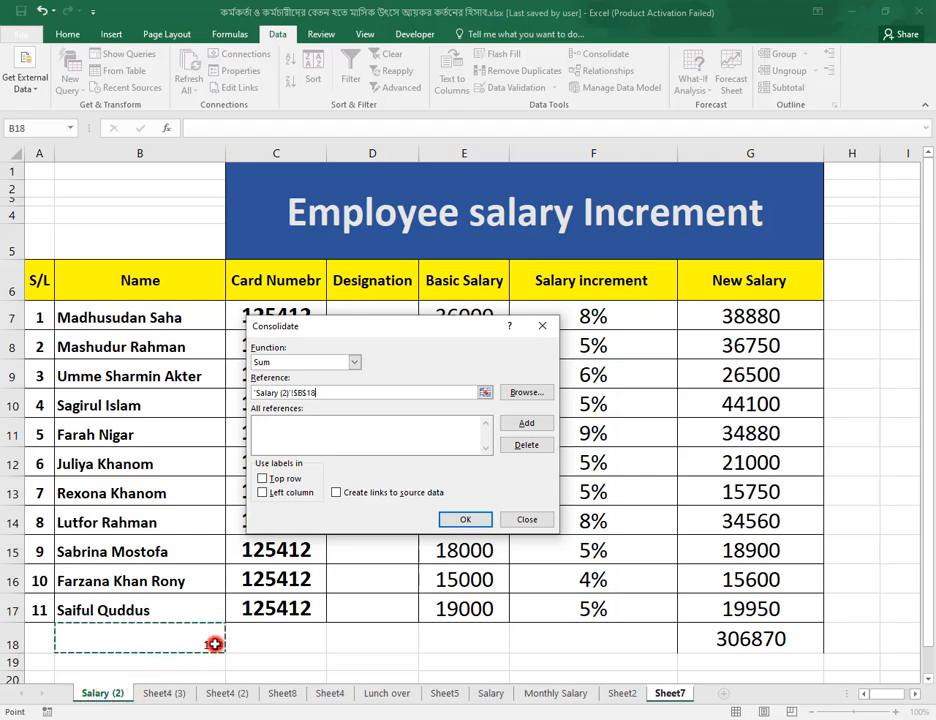
pyautogui.click(535, 428)
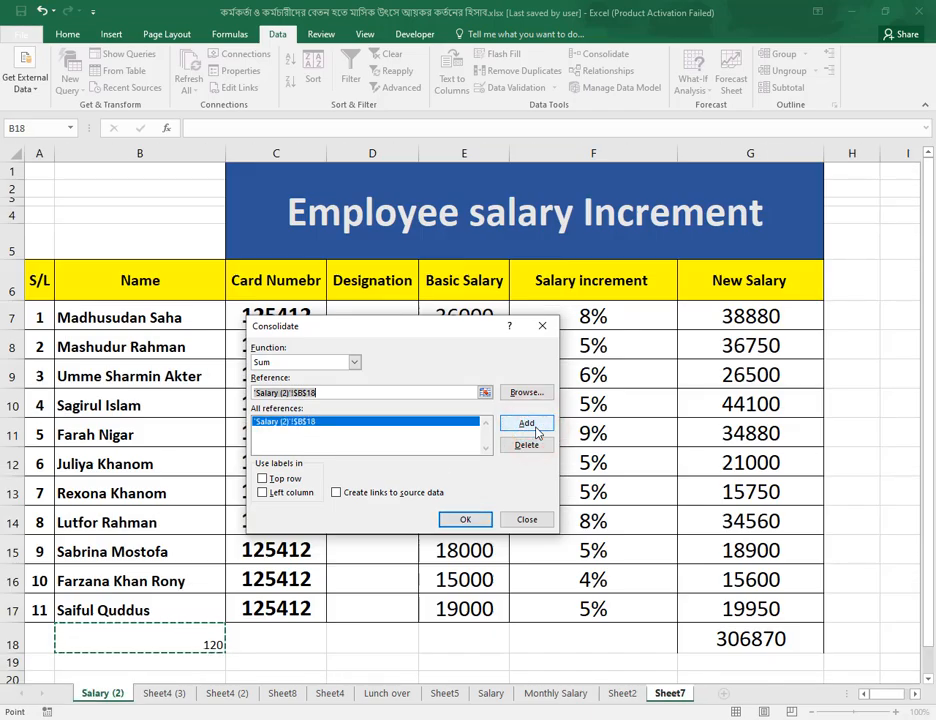
# Add cell B20 of the Sheet4 (3) sheet and cell B20 of the Sheet4 (2) sheet to the consolidation references
pyautogui.click(165, 695)
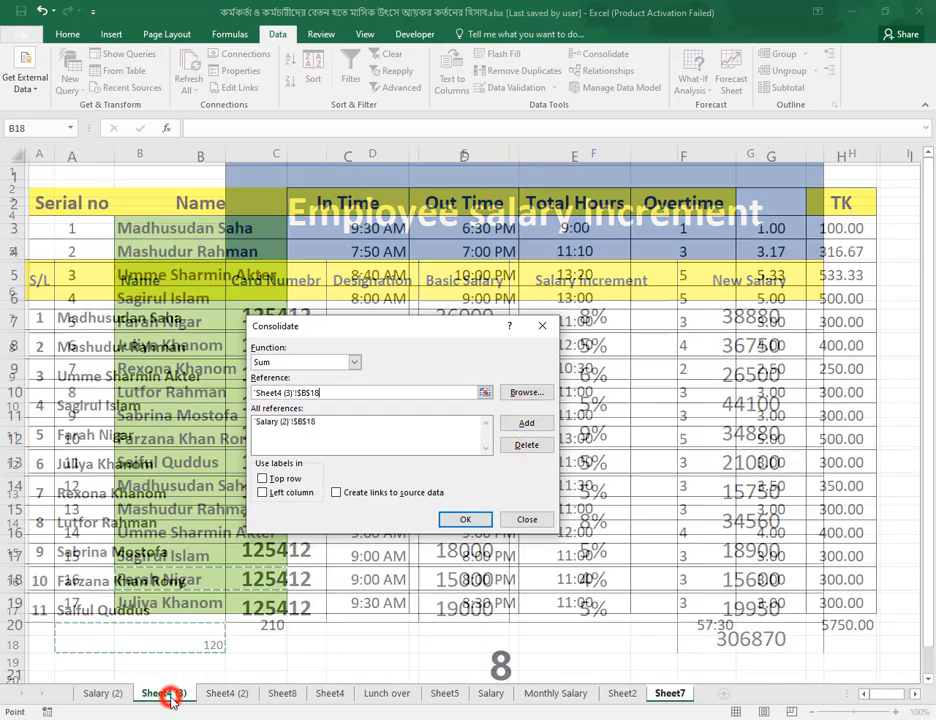
pyautogui.click(264, 626)
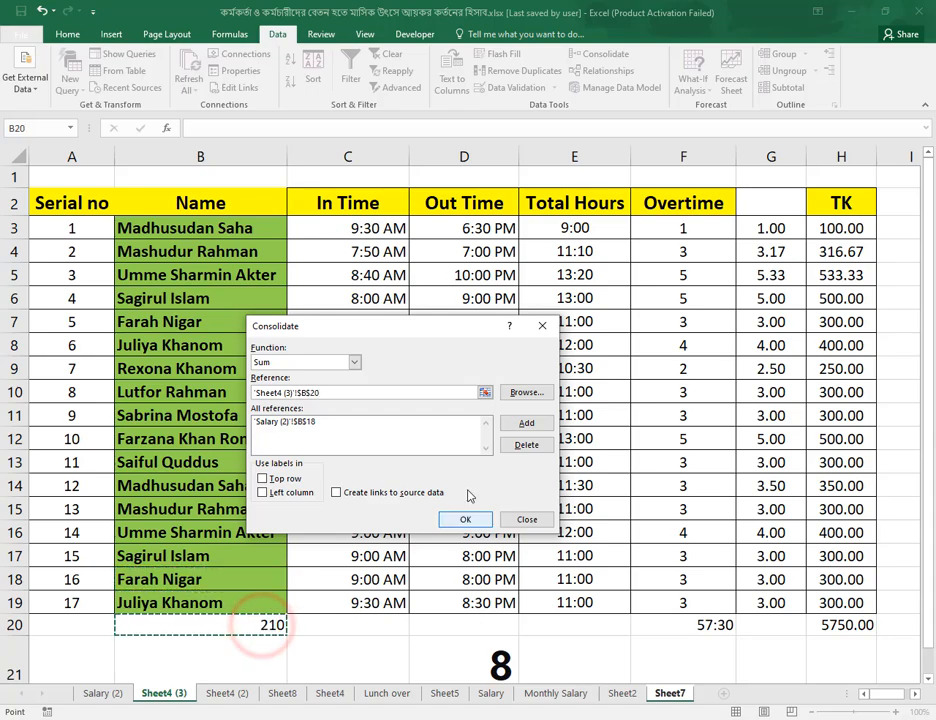
pyautogui.click(526, 424)
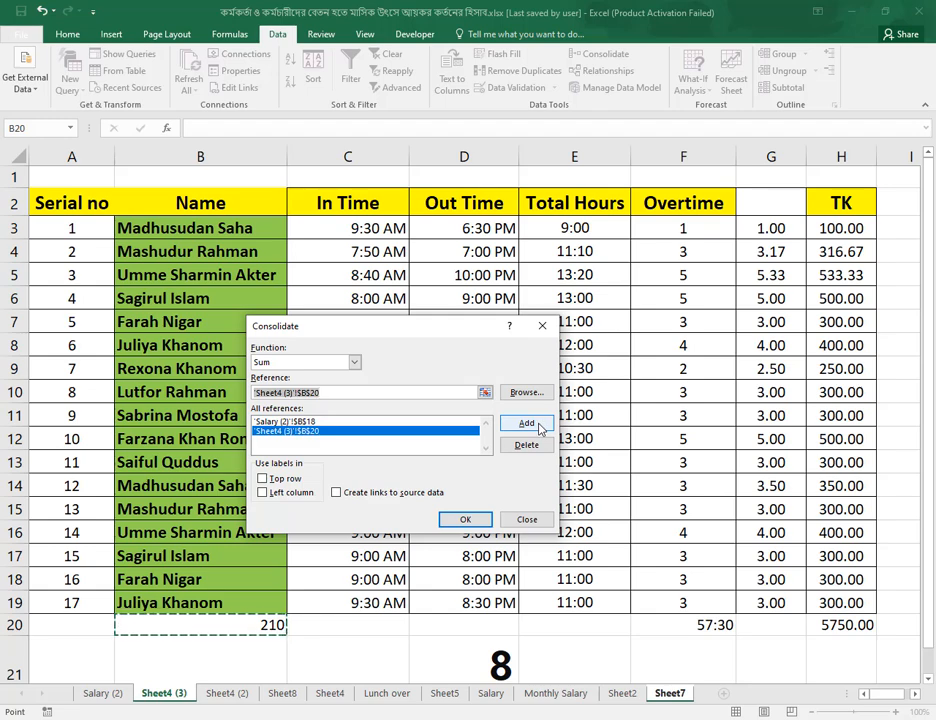
pyautogui.click(227, 693)
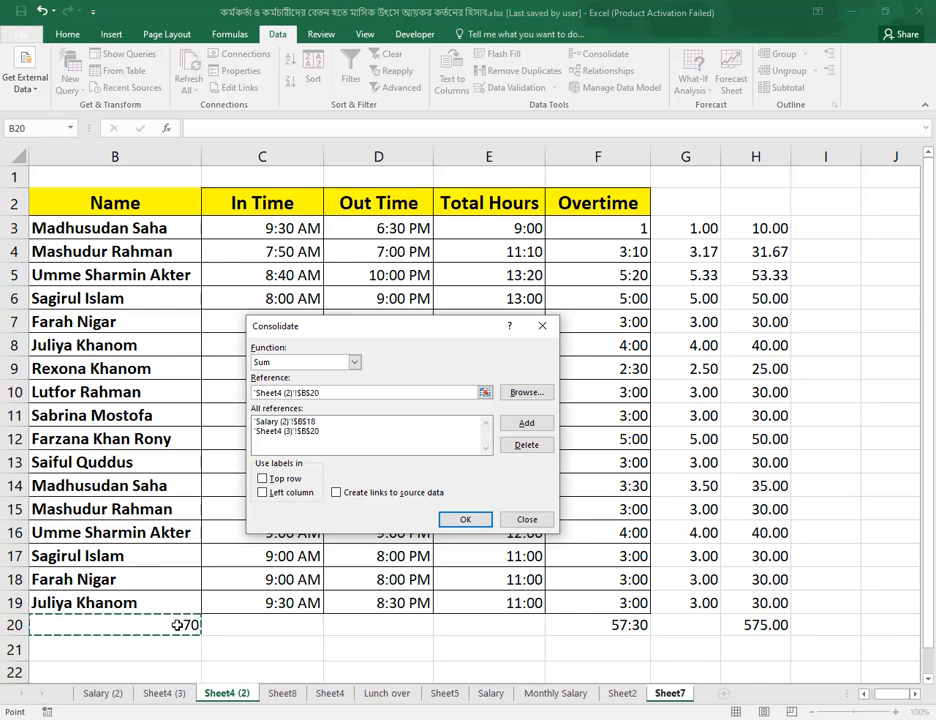
pyautogui.click(524, 423)
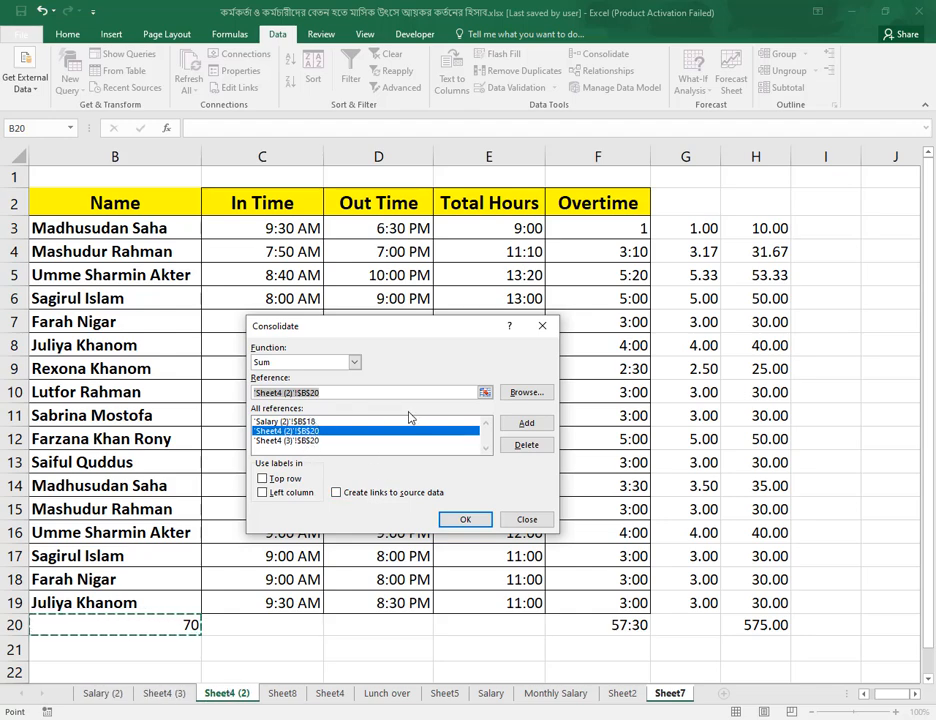
# Return to Sheet7 and run the consolidation to put the sum in cell D18
pyautogui.click(672, 697)
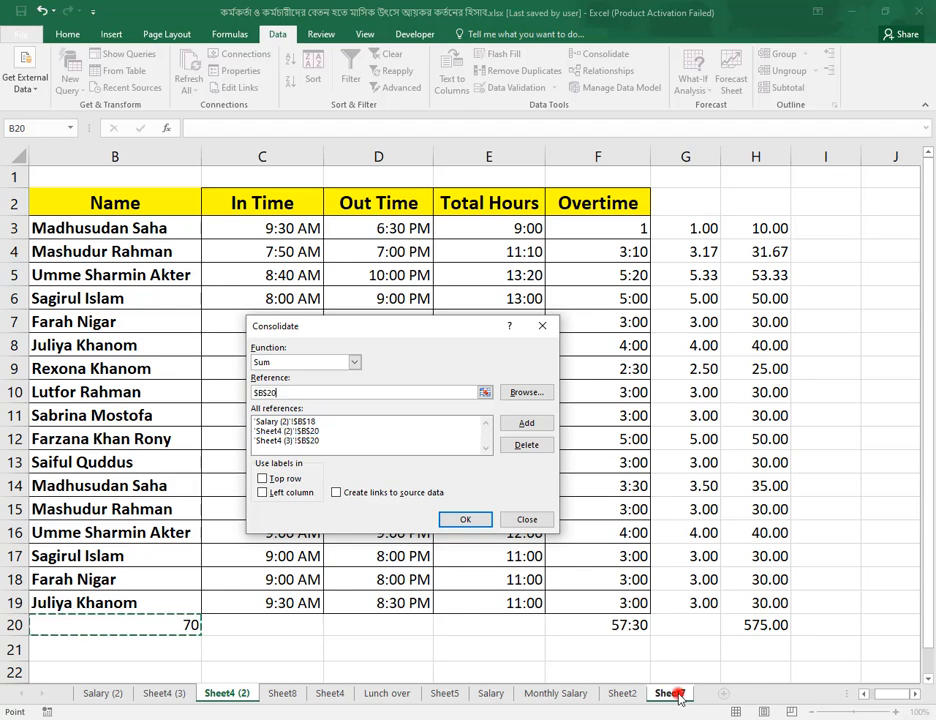
pyautogui.moveTo(447, 332); pyautogui.dragTo(601, 341)
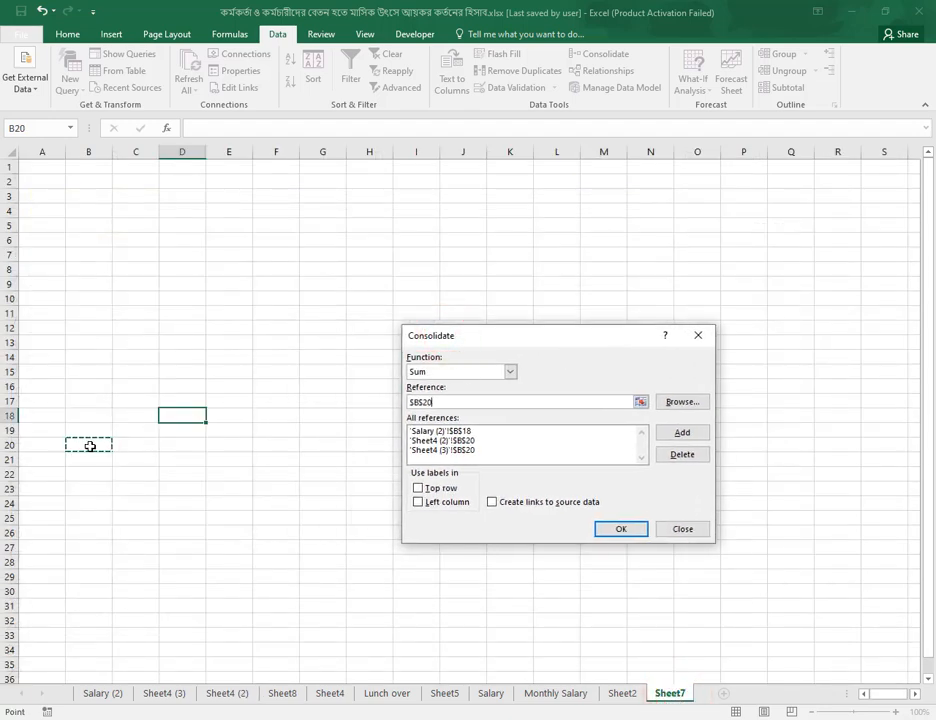
pyautogui.click(620, 531)
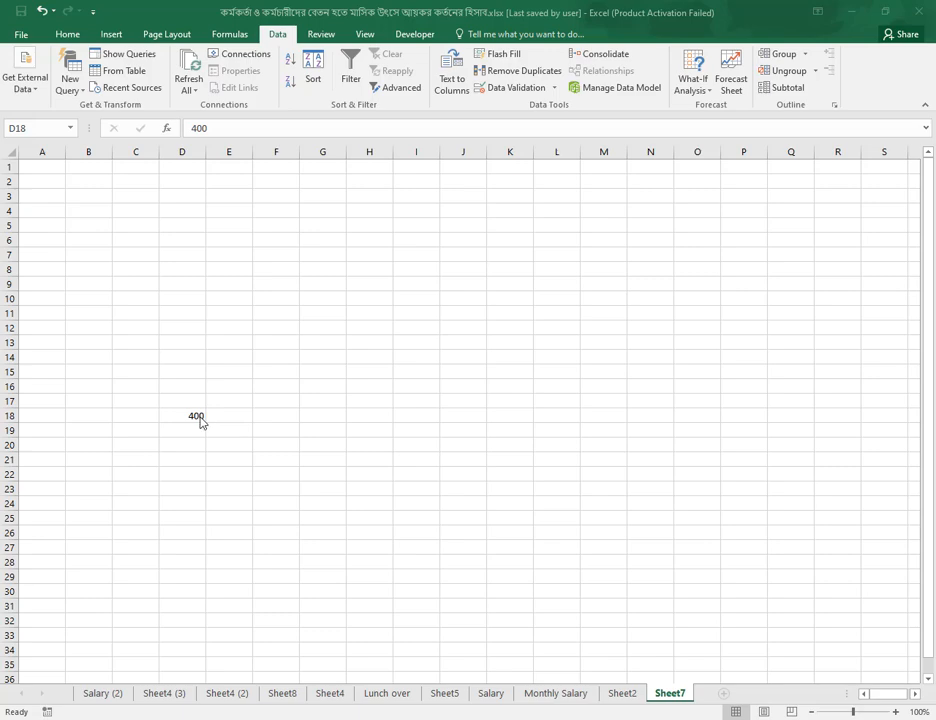
pyautogui.click(198, 419)
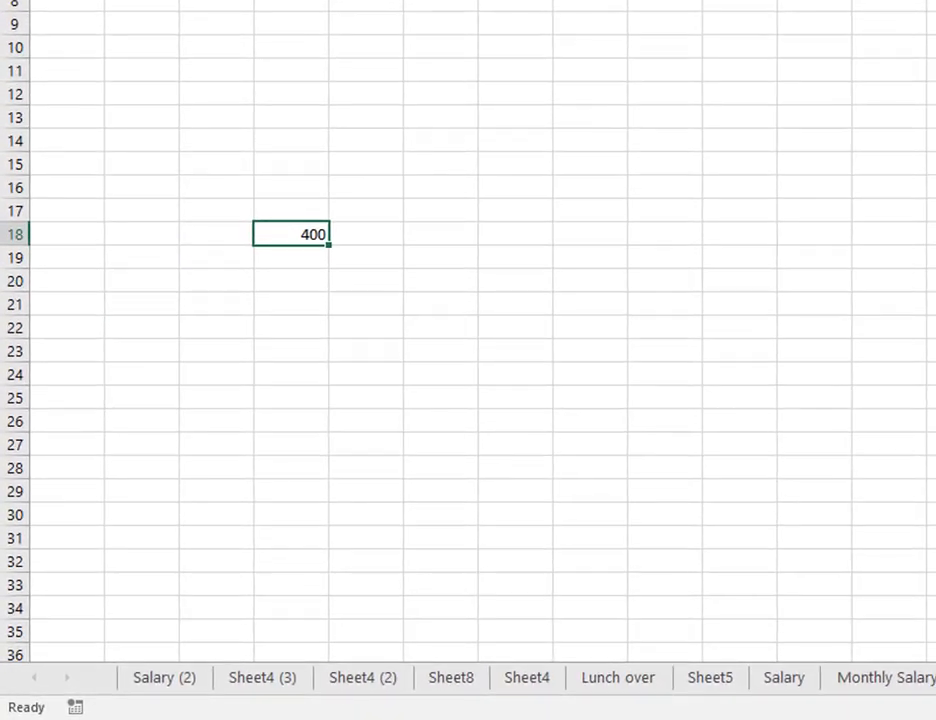
# Go to the Salary (2) sheet and enter its B18 value, 120, as the first addend in Calculator
pyautogui.click(188, 678)
pyautogui.click(160, 681)
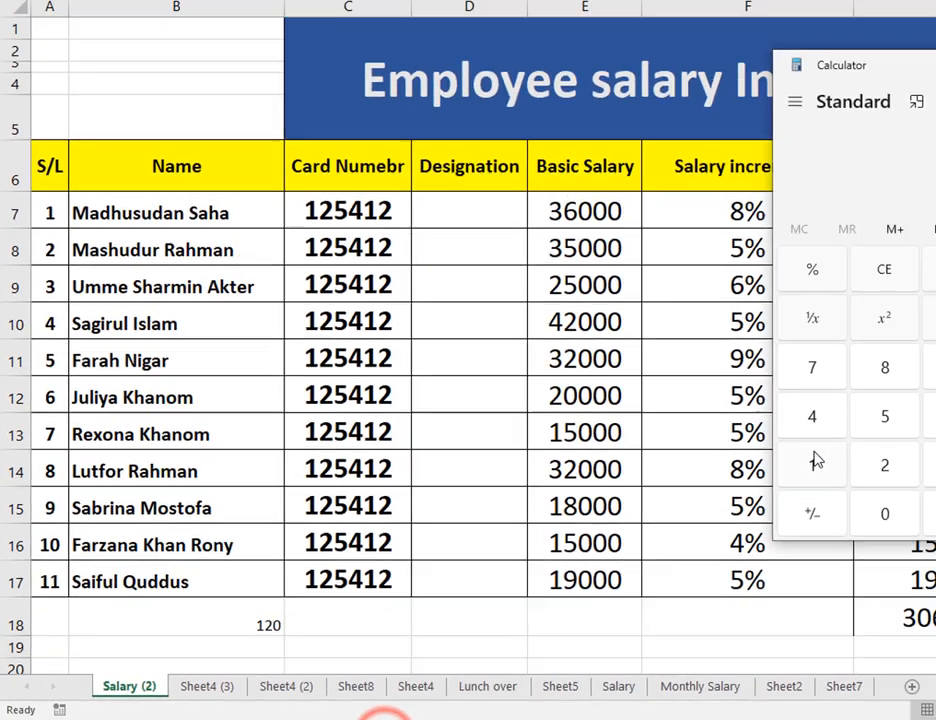
pyautogui.click(642, 516)
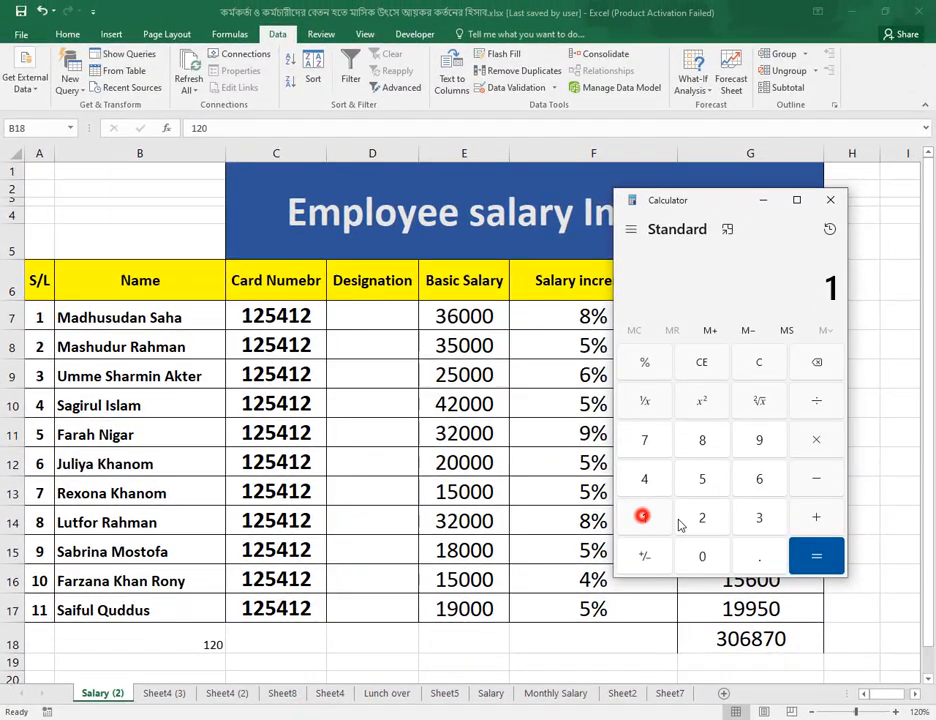
pyautogui.click(702, 517)
# Go to the Sheet4 (3) sheet and add its B20 value, 210, to the running sum in Calculator
pyautogui.click(103, 697)
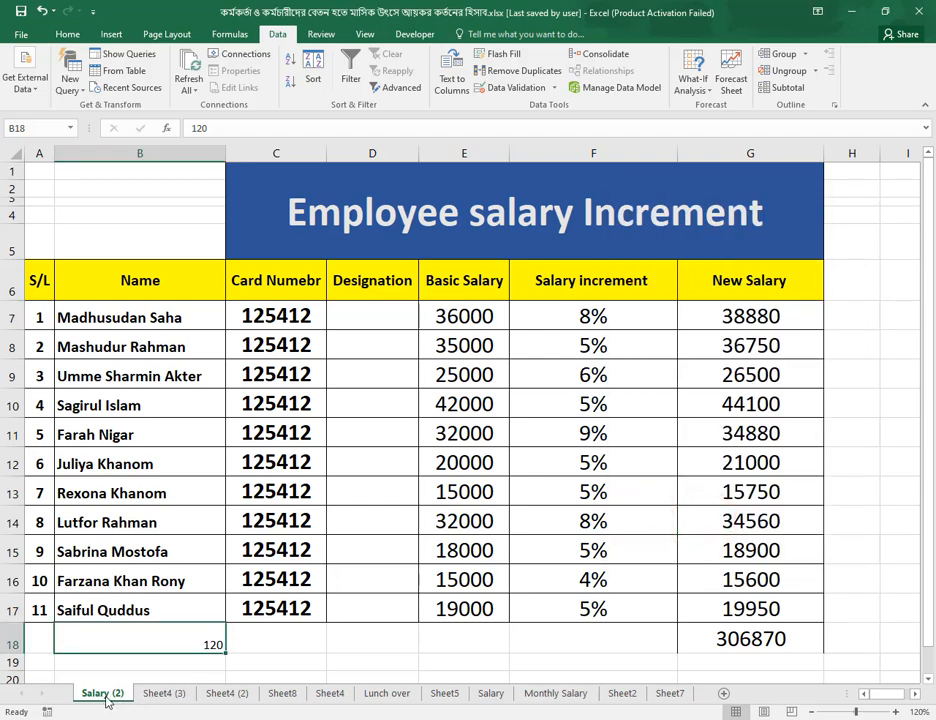
pyautogui.click(162, 693)
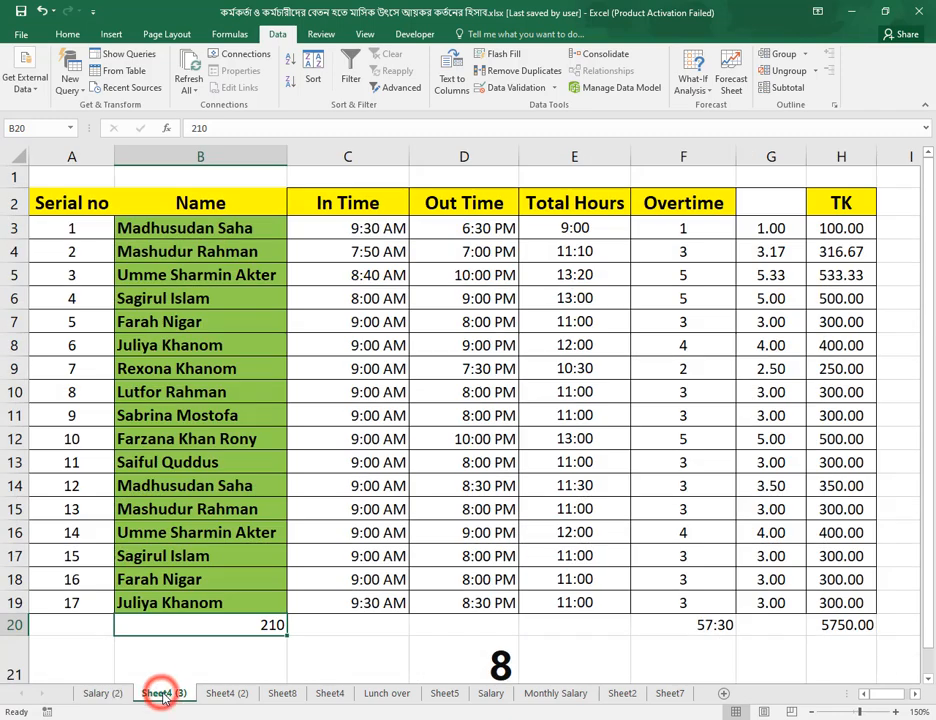
pyautogui.hotkey('alt', 'Tab')
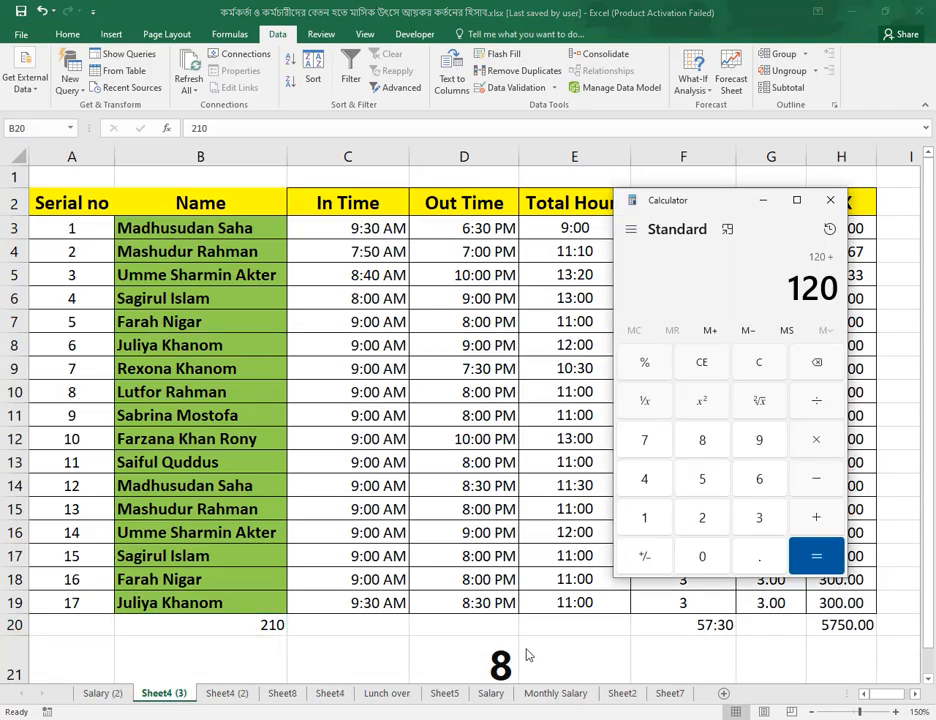
pyautogui.click(704, 518)
pyautogui.click(646, 516)
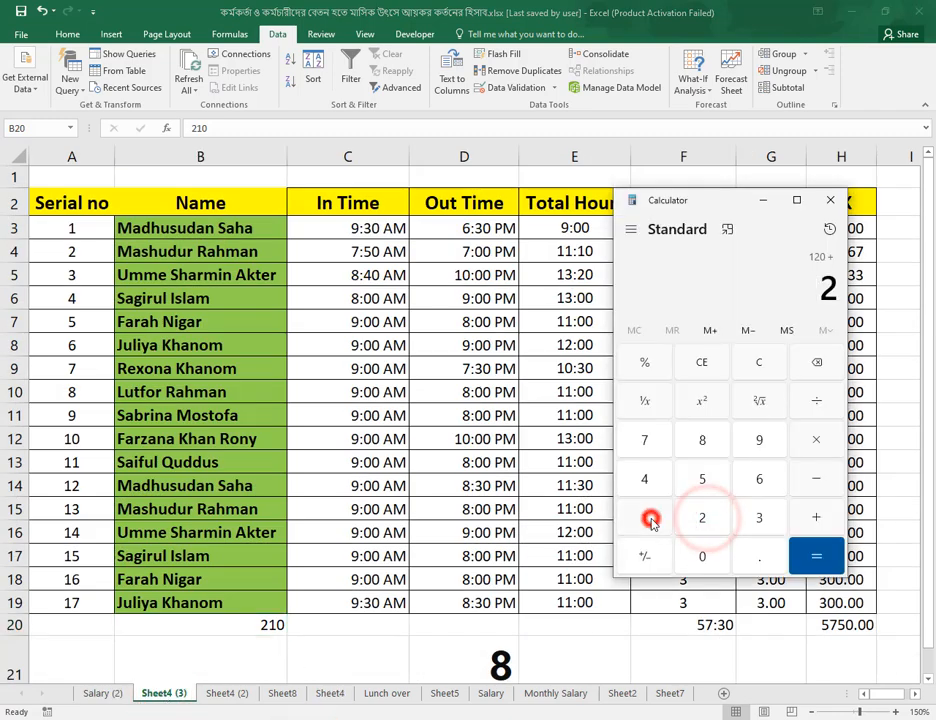
pyautogui.click(700, 556)
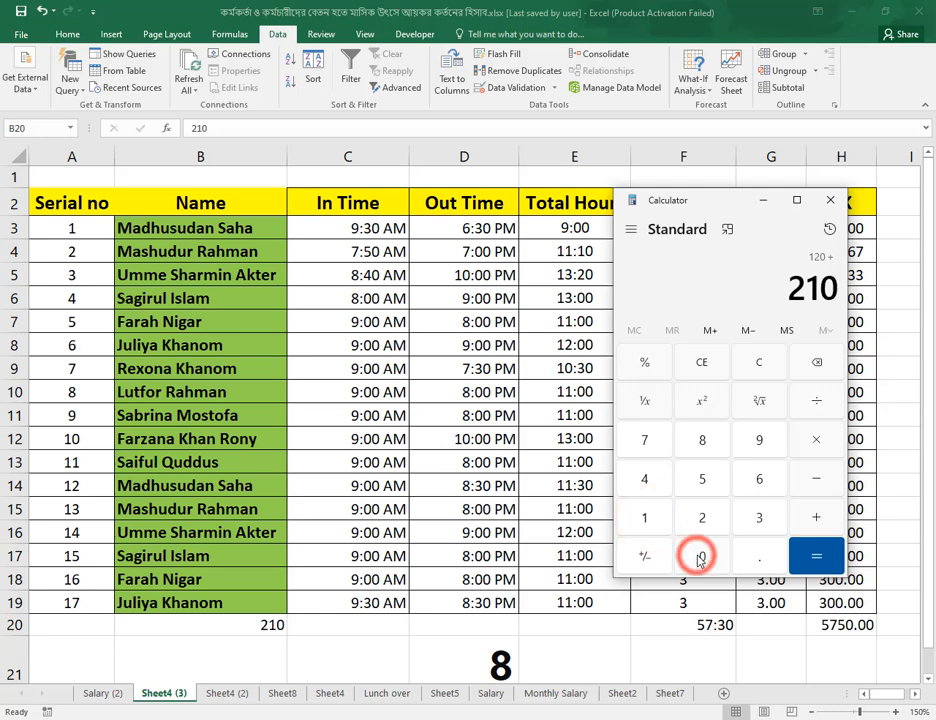
pyautogui.click(816, 516)
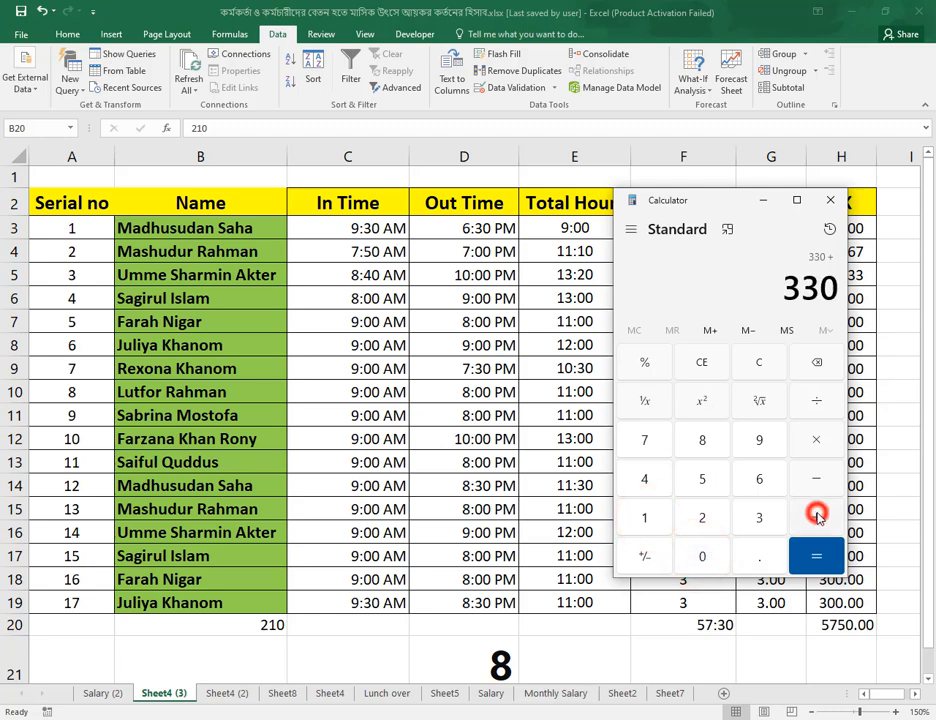
# Add the B20 value of Sheet4 (2), 70, in Calculator to get the total, and close Calculator to return to Sheet7
pyautogui.click(242, 700)
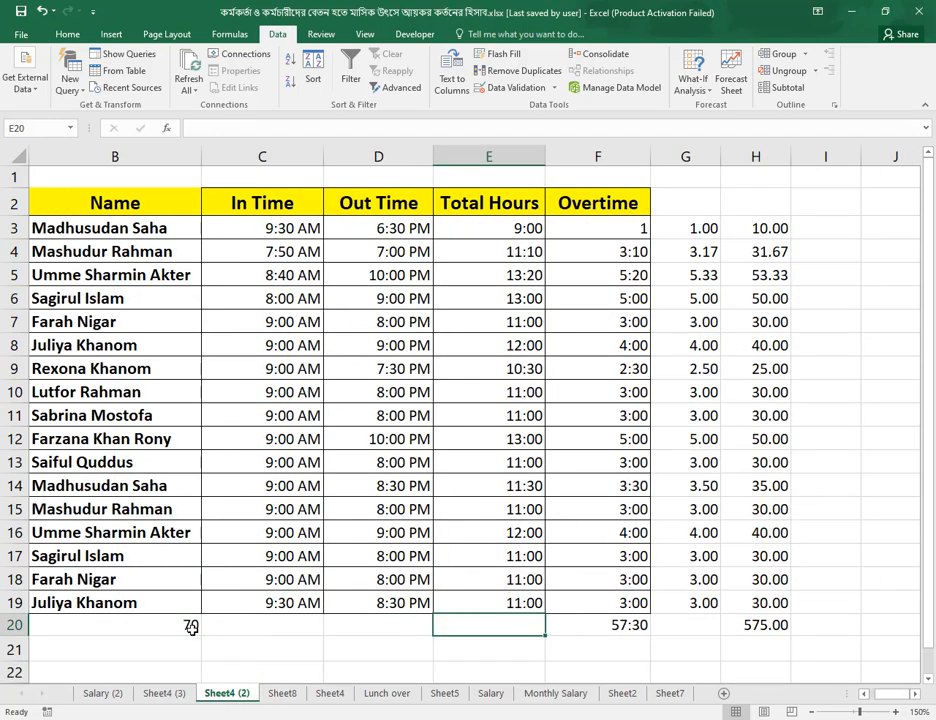
pyautogui.hotkey('alt', 'Tab')
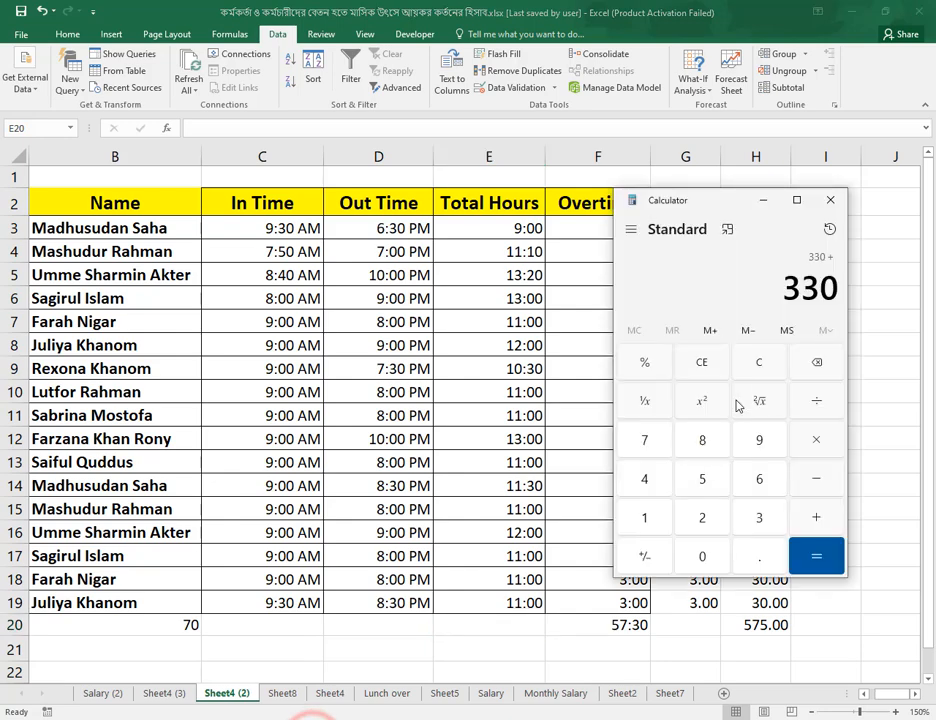
pyautogui.click(816, 517)
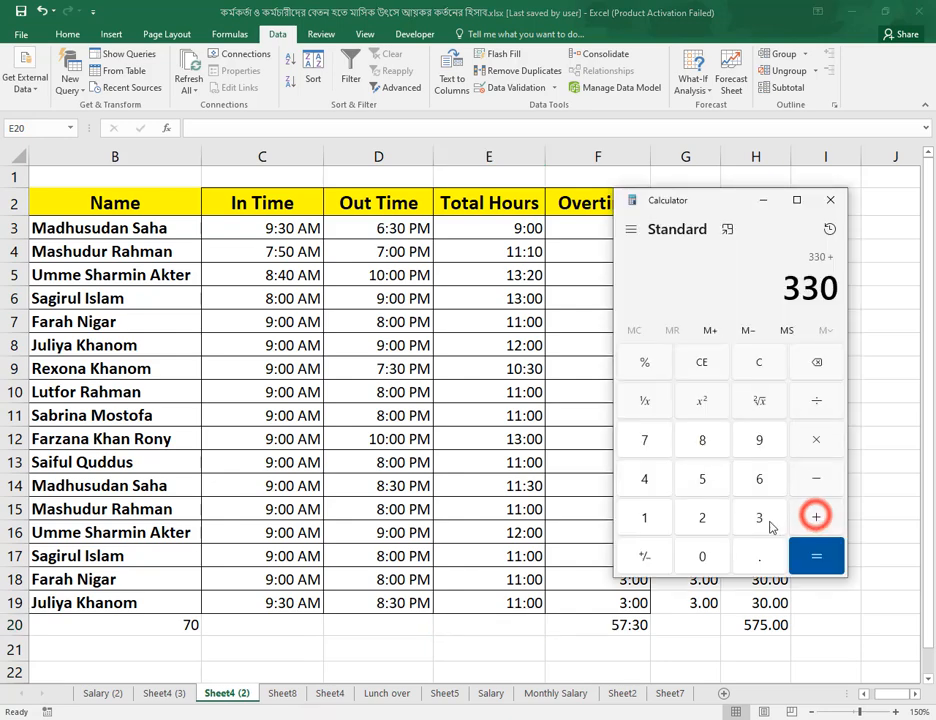
pyautogui.click(648, 440)
pyautogui.click(702, 556)
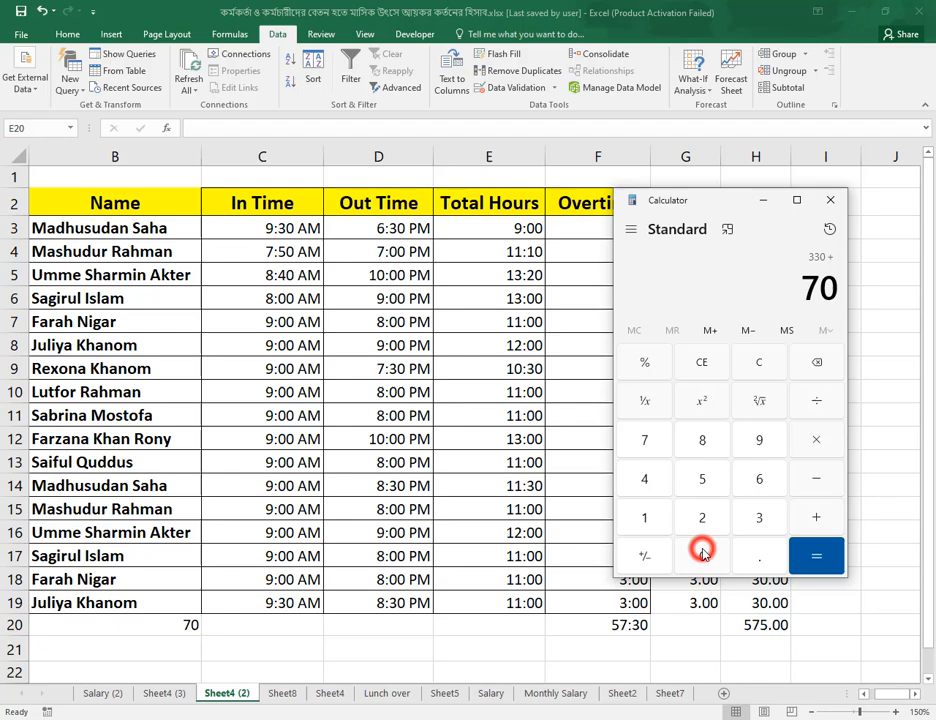
pyautogui.click(816, 557)
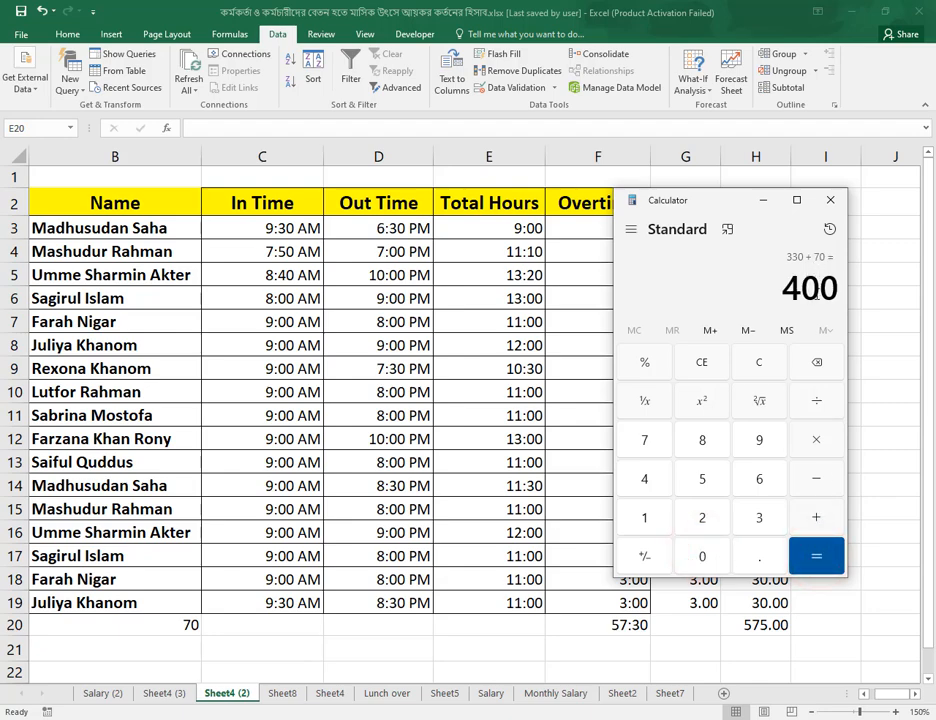
pyautogui.click(830, 200)
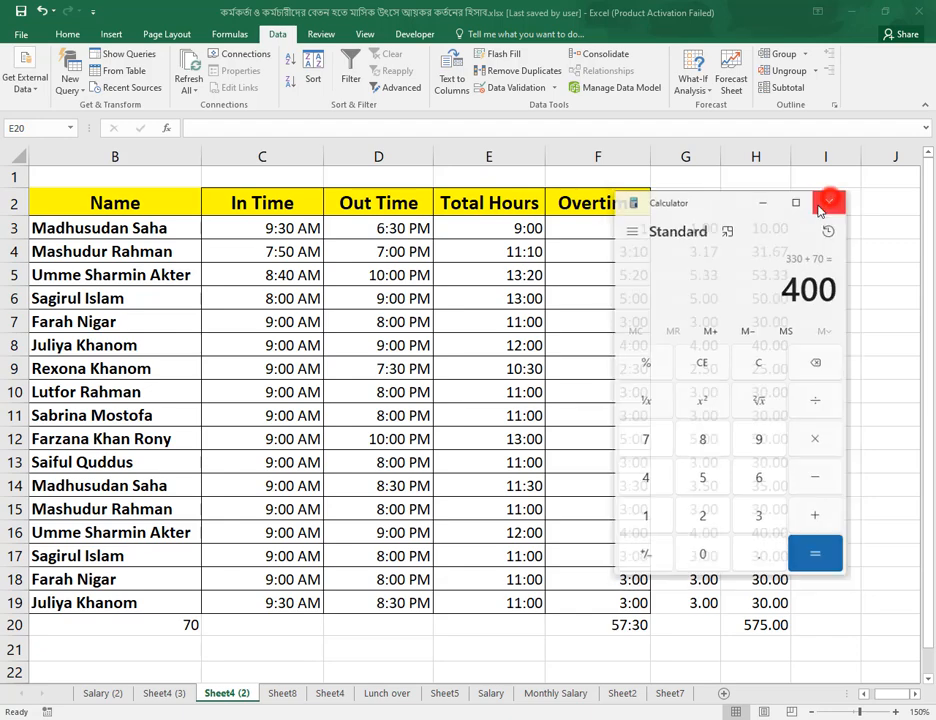
pyautogui.click(678, 694)
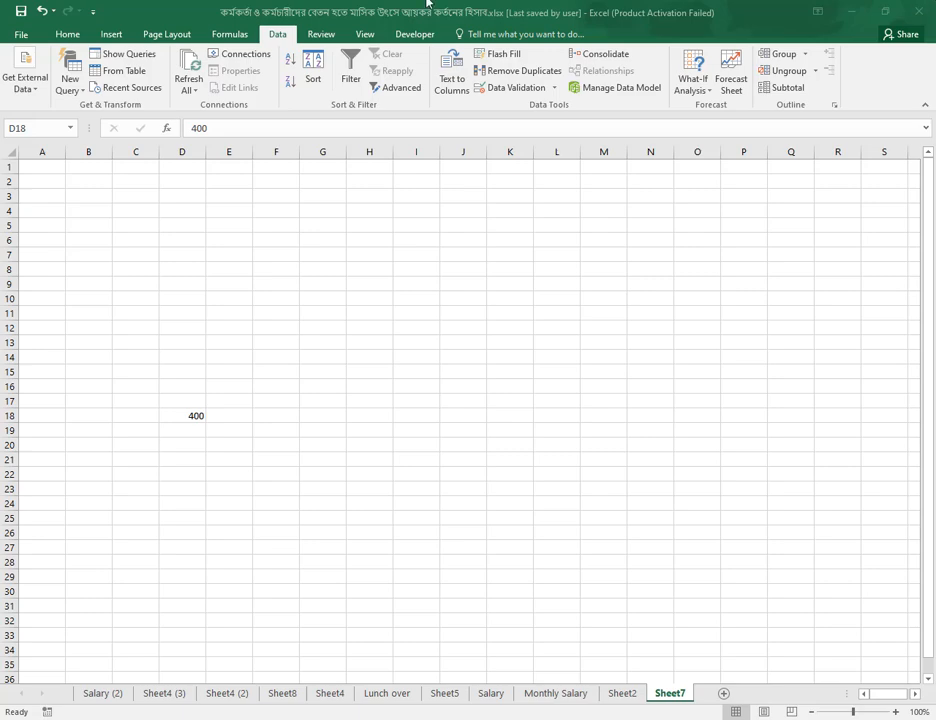
# Close the employee salary workbook
pyautogui.doubleClick(218, 8)
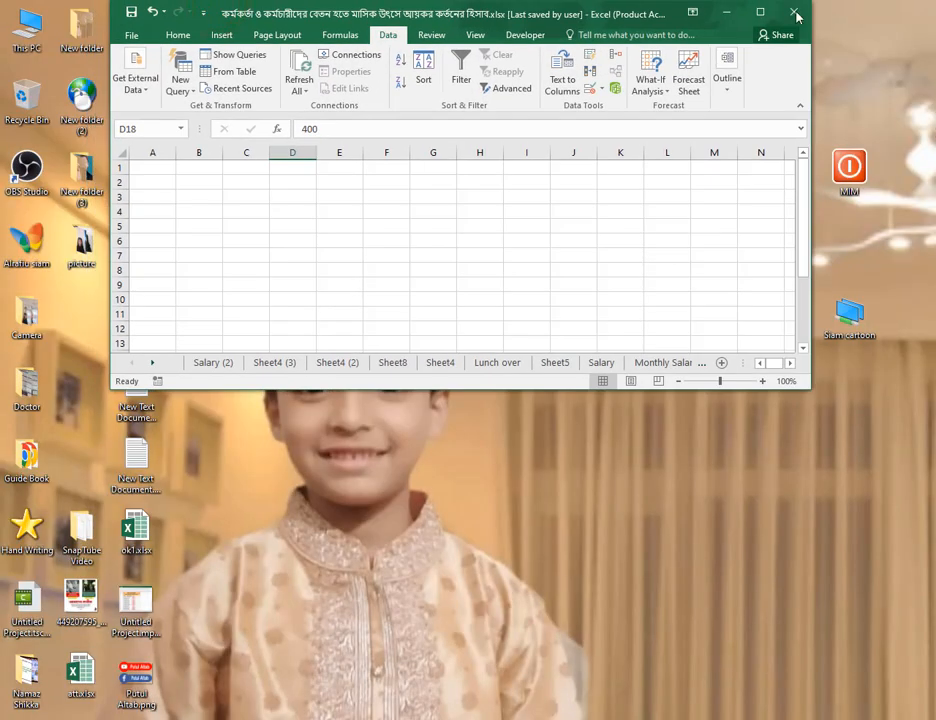
pyautogui.click(795, 12)
pyautogui.click(492, 391)
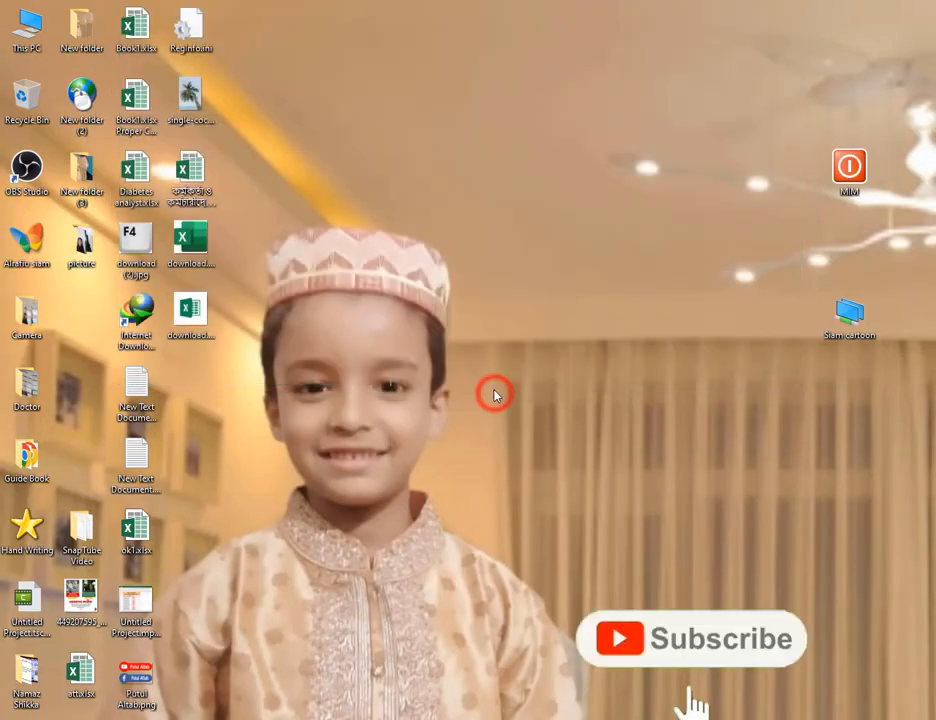
# Start Excel with a new blank workbook, dismiss the Office activation wizard and maximize the window
pyautogui.click(150, 718)
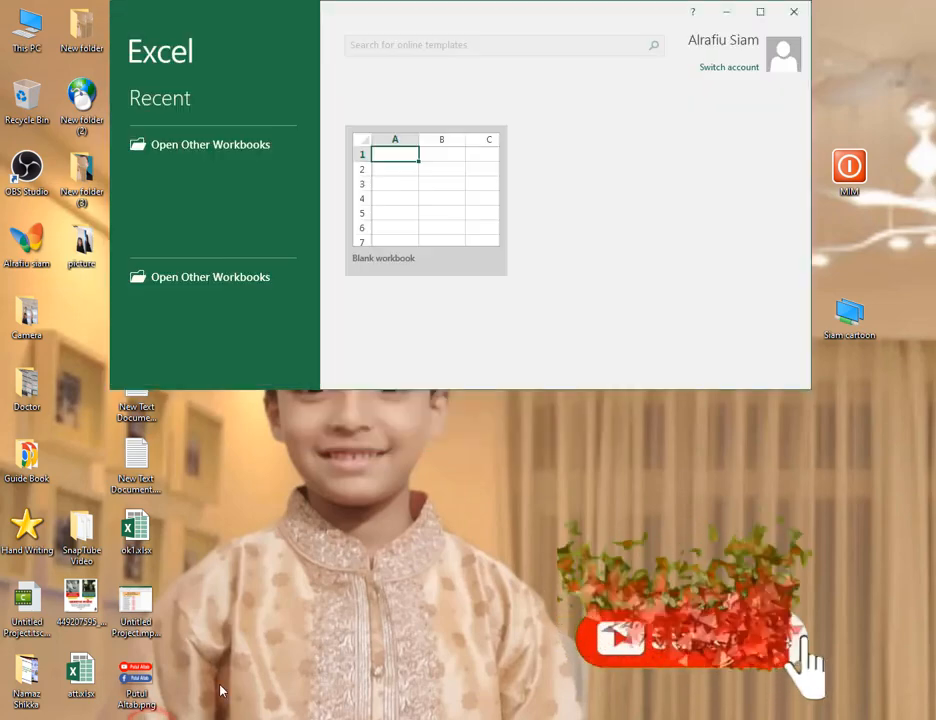
pyautogui.click(437, 194)
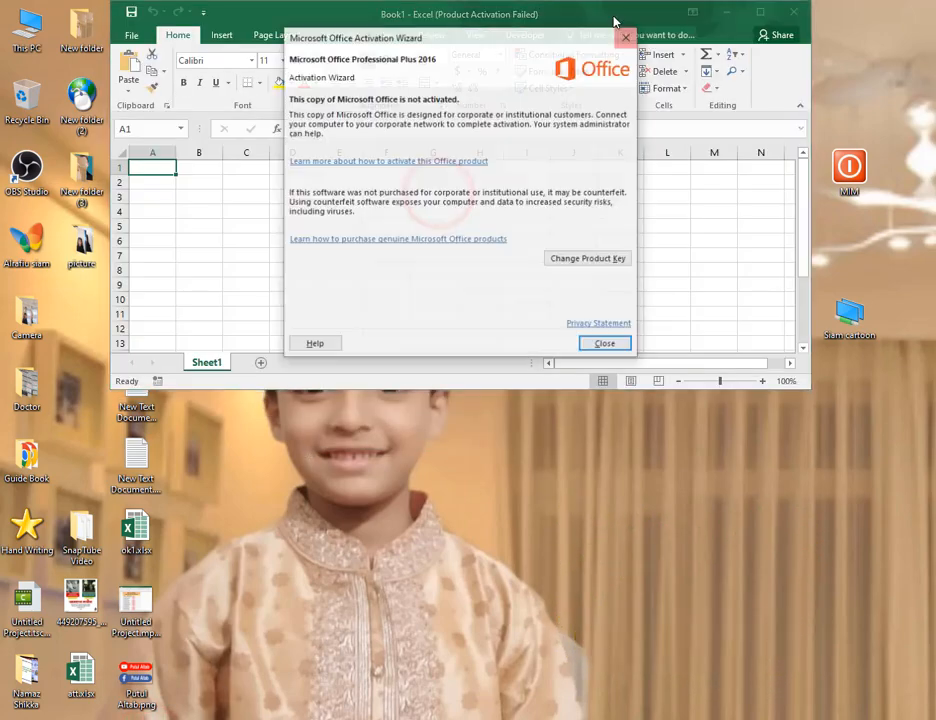
pyautogui.click(613, 15)
pyautogui.click(627, 37)
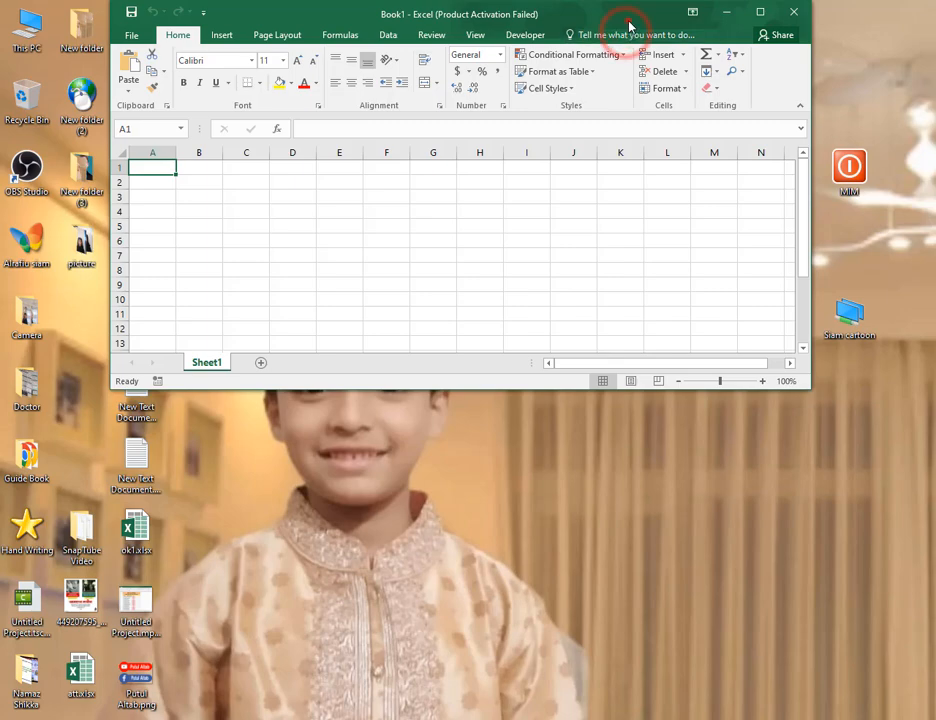
pyautogui.doubleClick(628, 18)
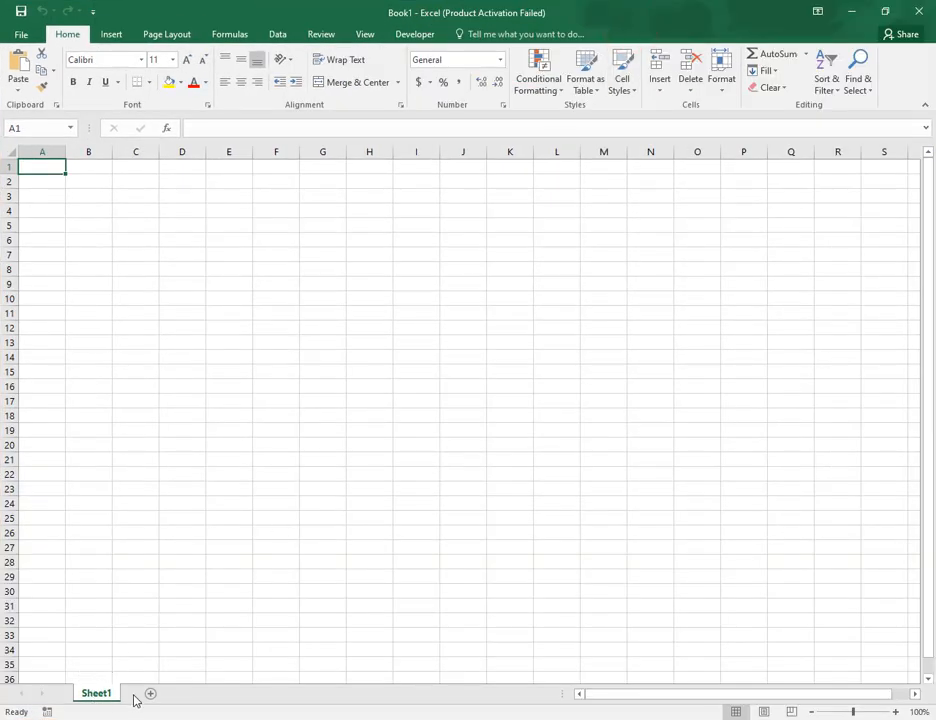
# Add two sheets, Sheet2 and Sheet3, to the workbook and enter 100 in cell B35 of Sheet3
pyautogui.click(155, 693)
pyautogui.click(198, 693)
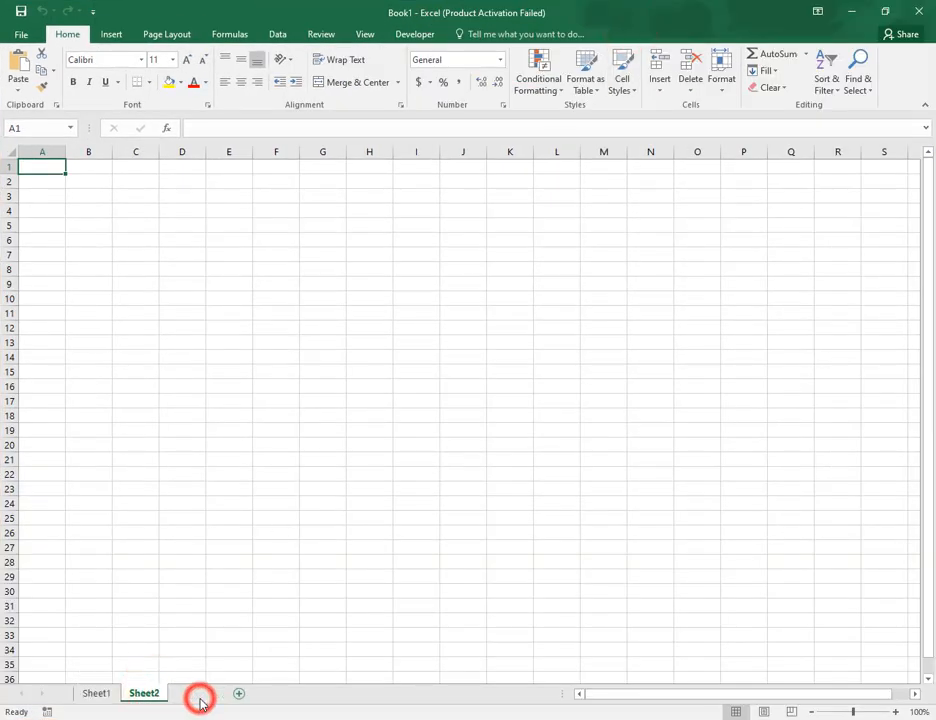
pyautogui.click(84, 664)
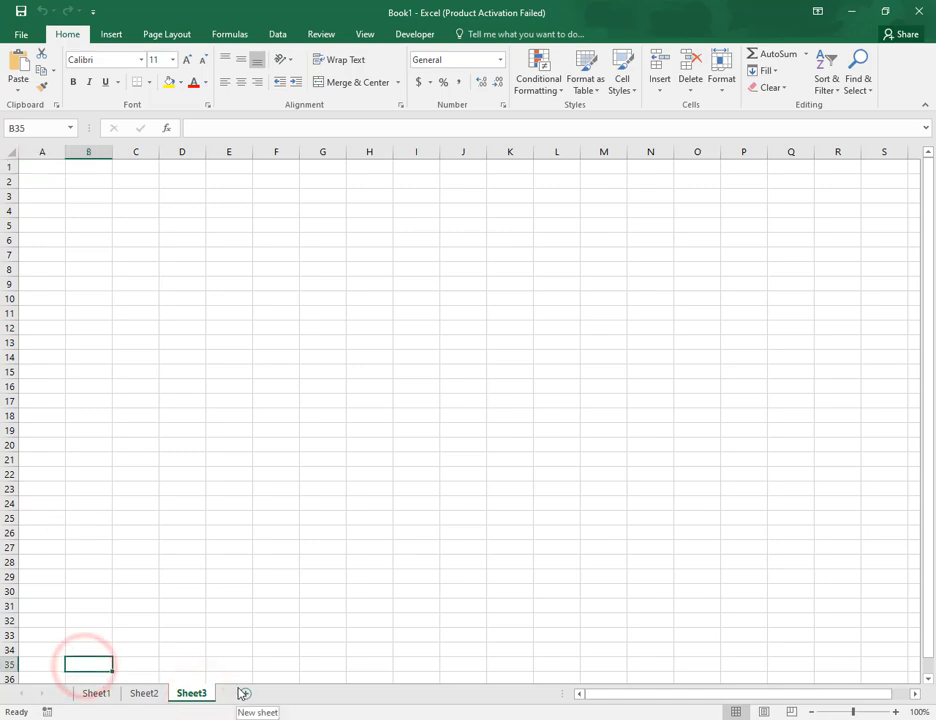
pyautogui.write('10')
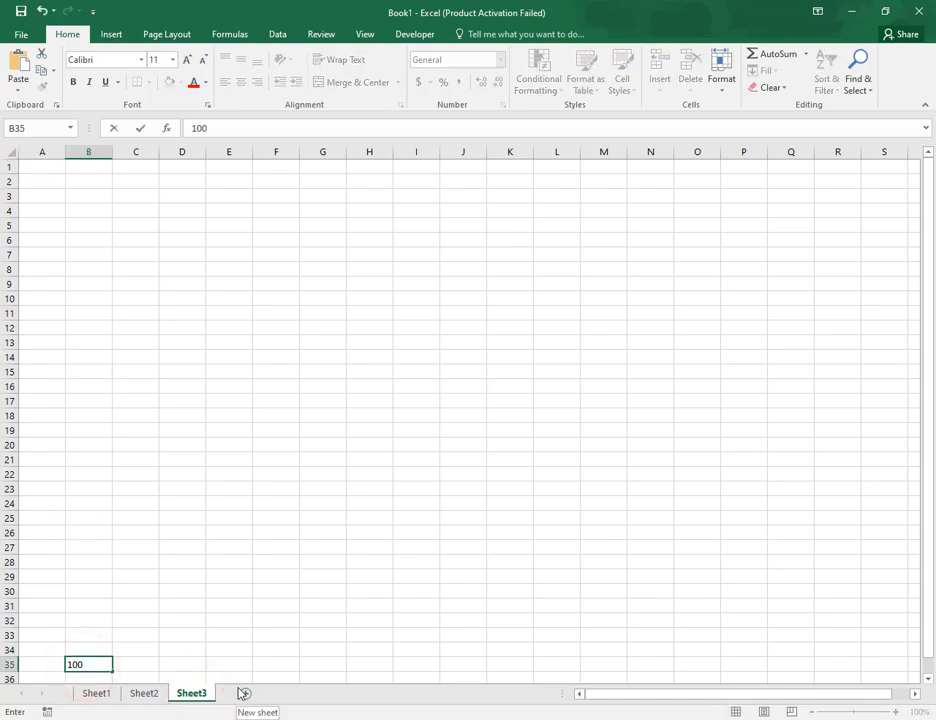
pyautogui.write('0')
pyautogui.press('Return')
pyautogui.scroll(-3, 150, 599)
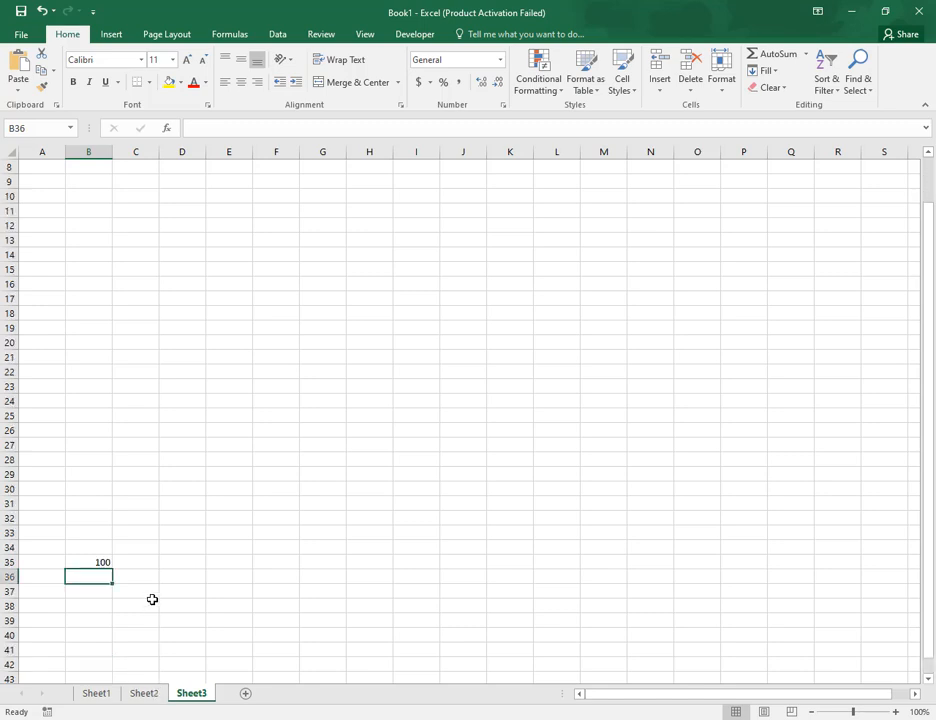
# Enter 200 in cell C26 of Sheet2
pyautogui.click(145, 693)
pyautogui.click(140, 533)
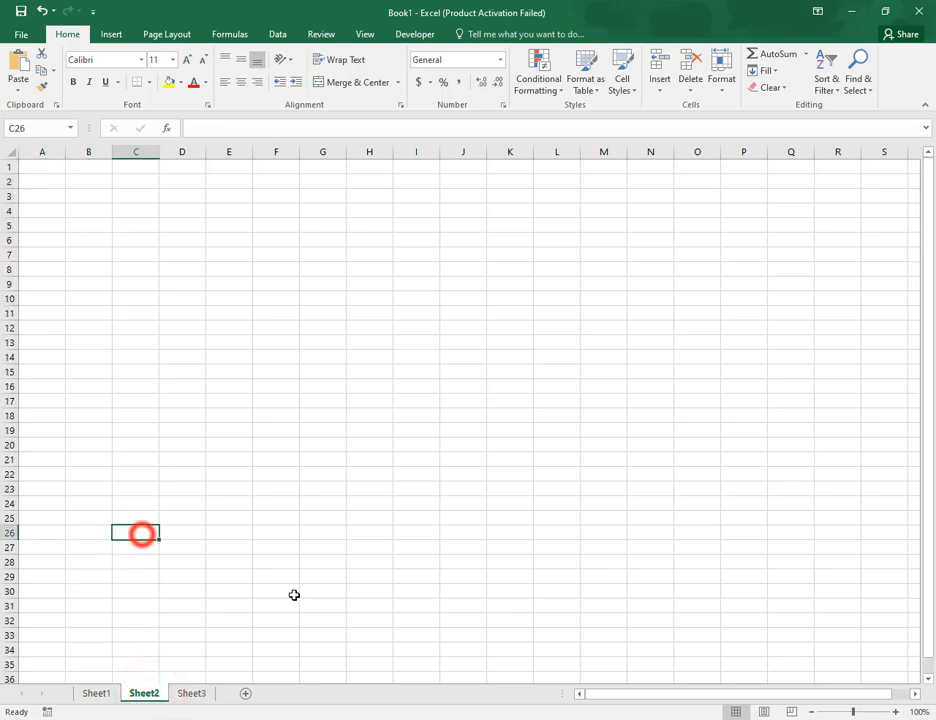
pyautogui.write('200')
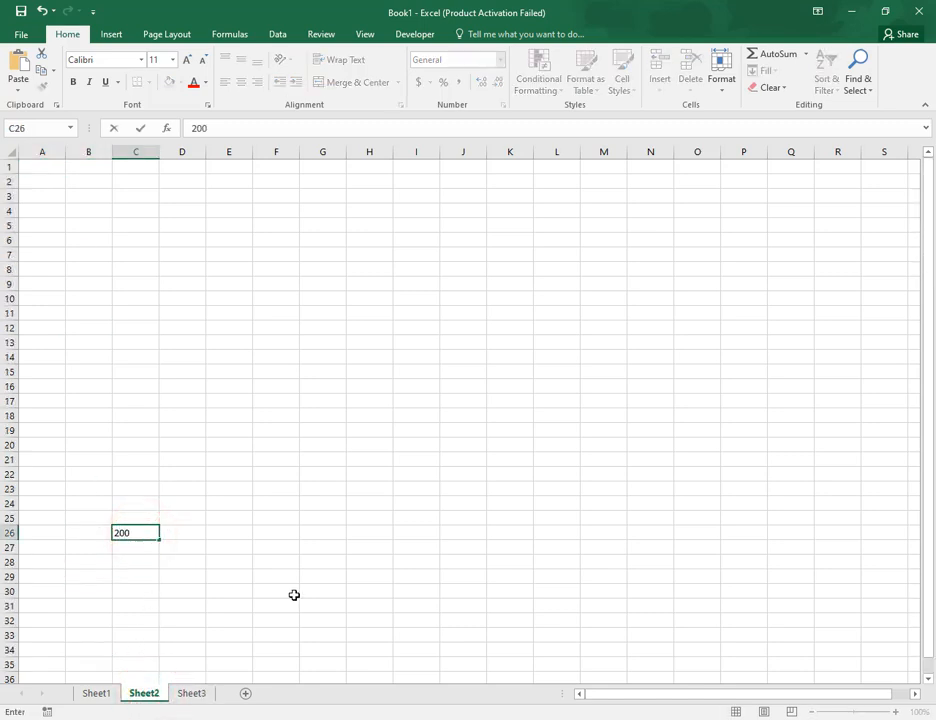
pyautogui.click(187, 534)
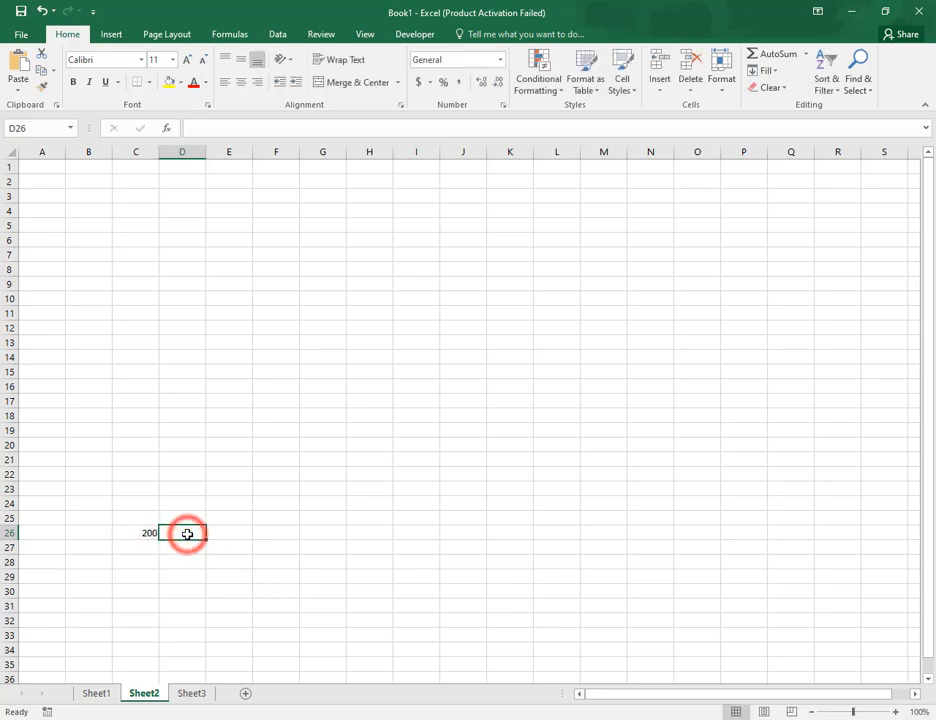
pyautogui.write('15')
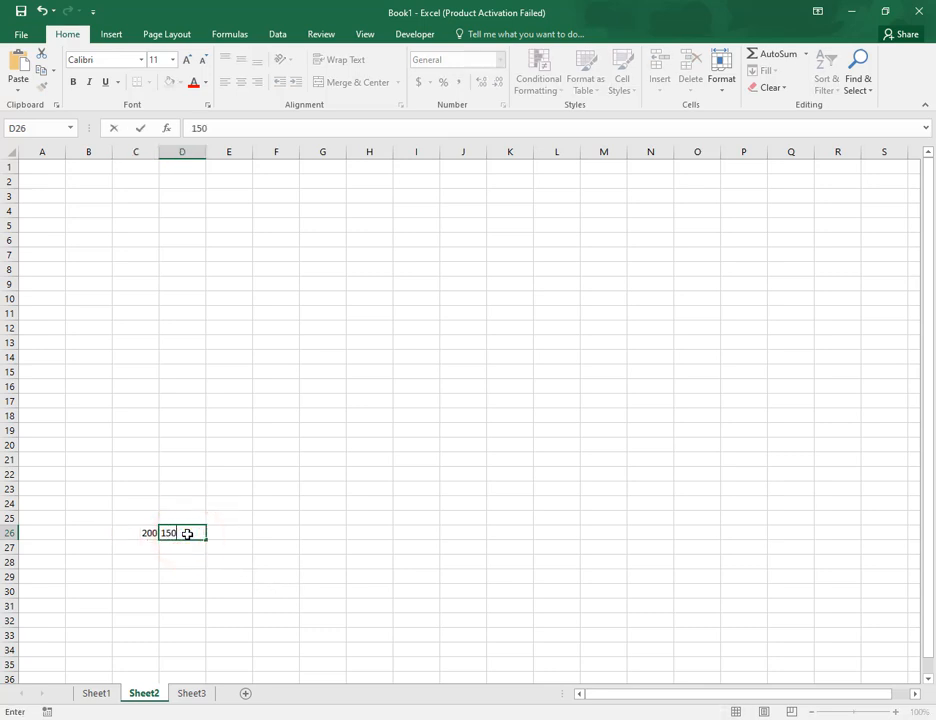
# Enter 150 in cell B26 of Sheet1 and go back to Sheet2
pyautogui.click(199, 693)
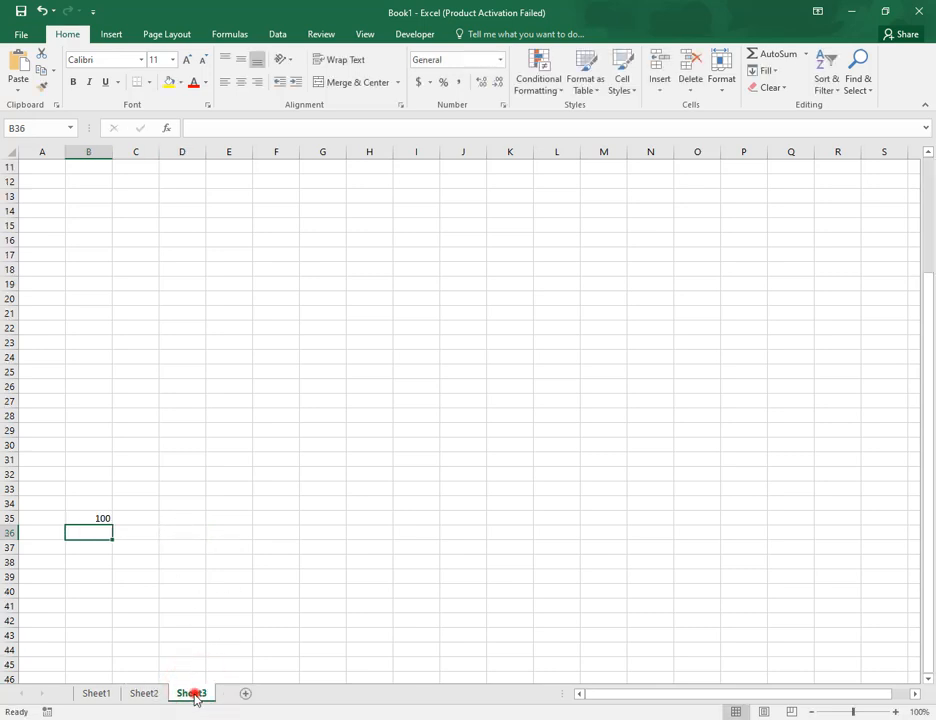
pyautogui.click(95, 694)
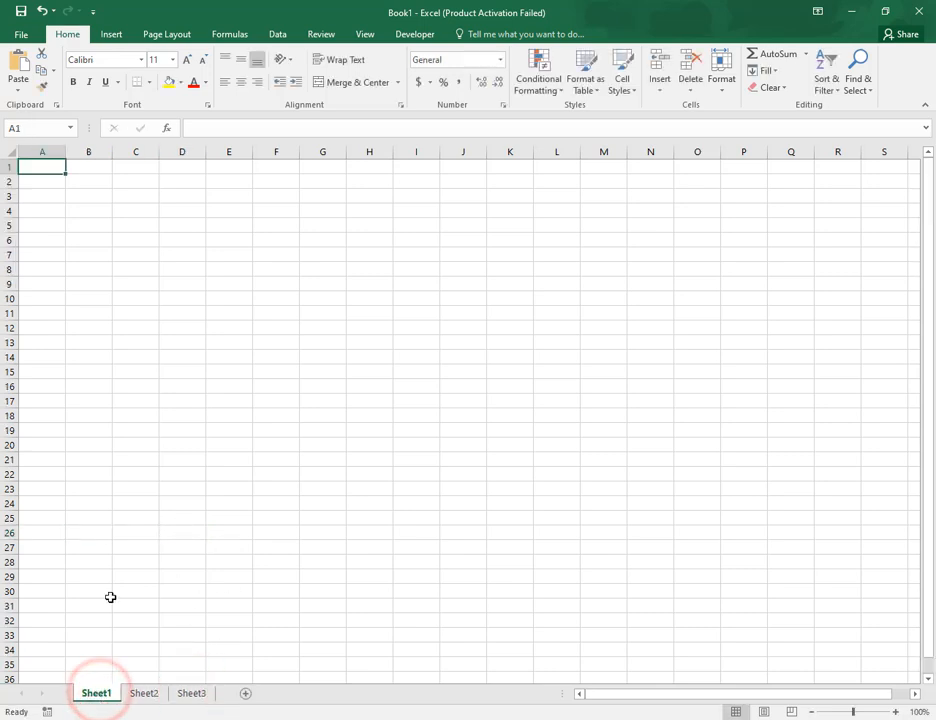
pyautogui.click(90, 531)
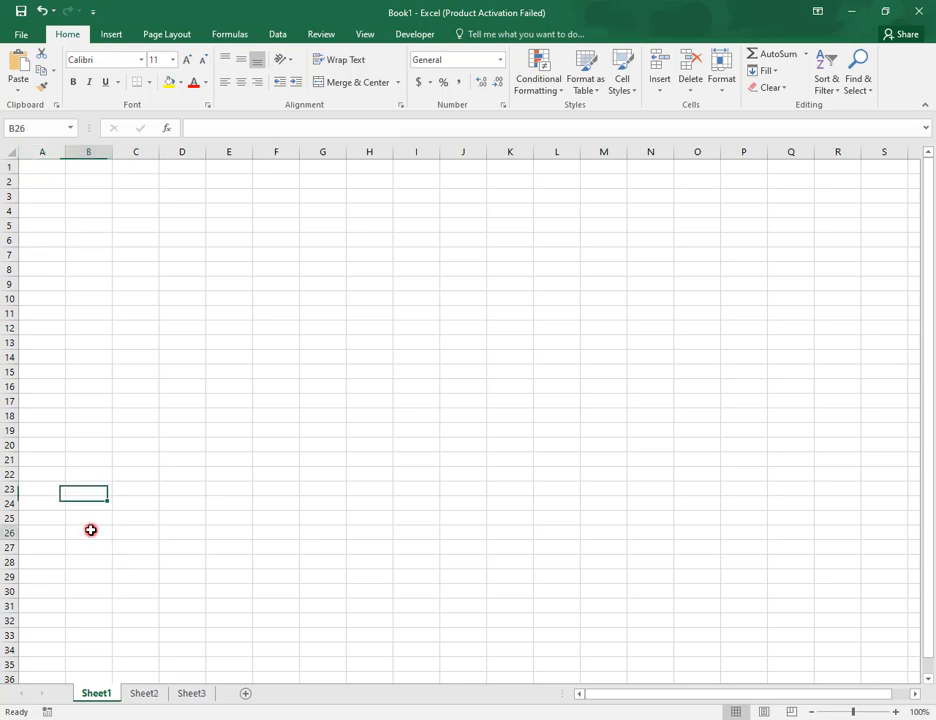
pyautogui.write('150')
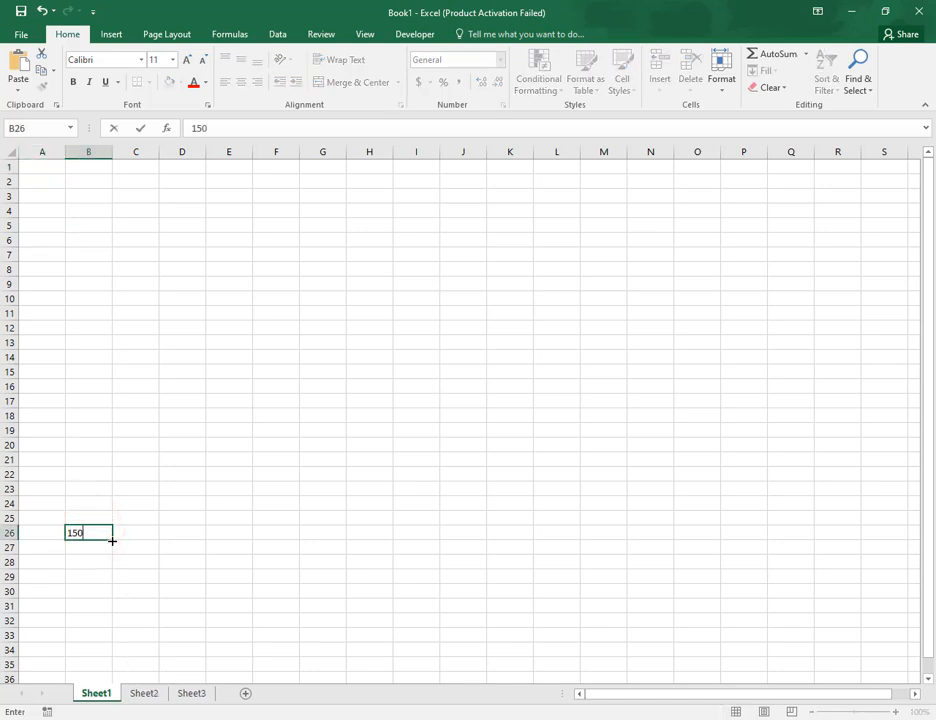
pyautogui.press('Return')
pyautogui.click(263, 651)
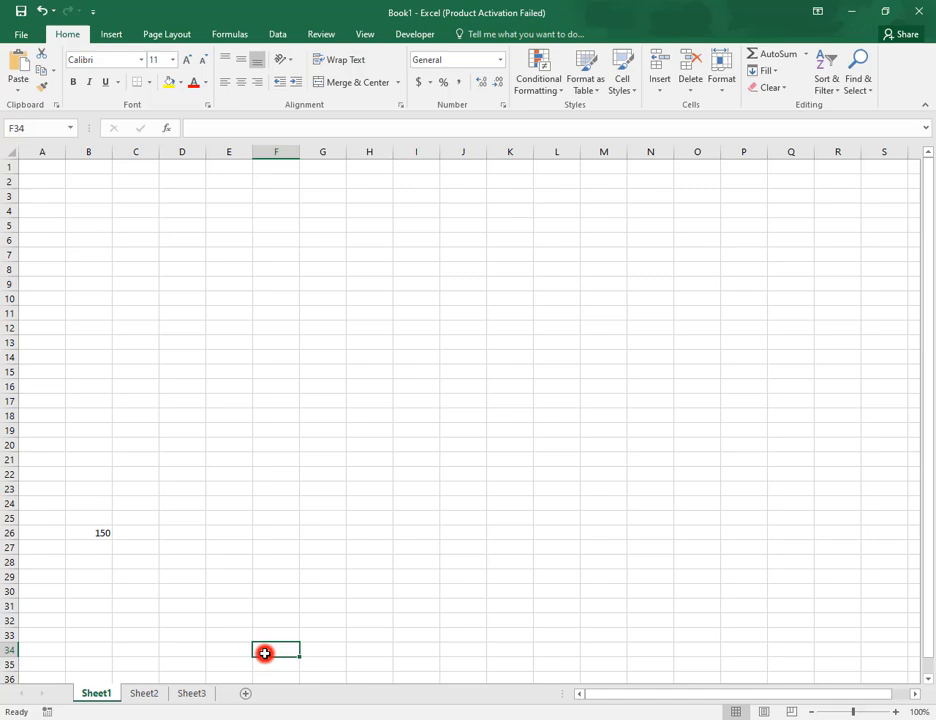
pyautogui.click(138, 694)
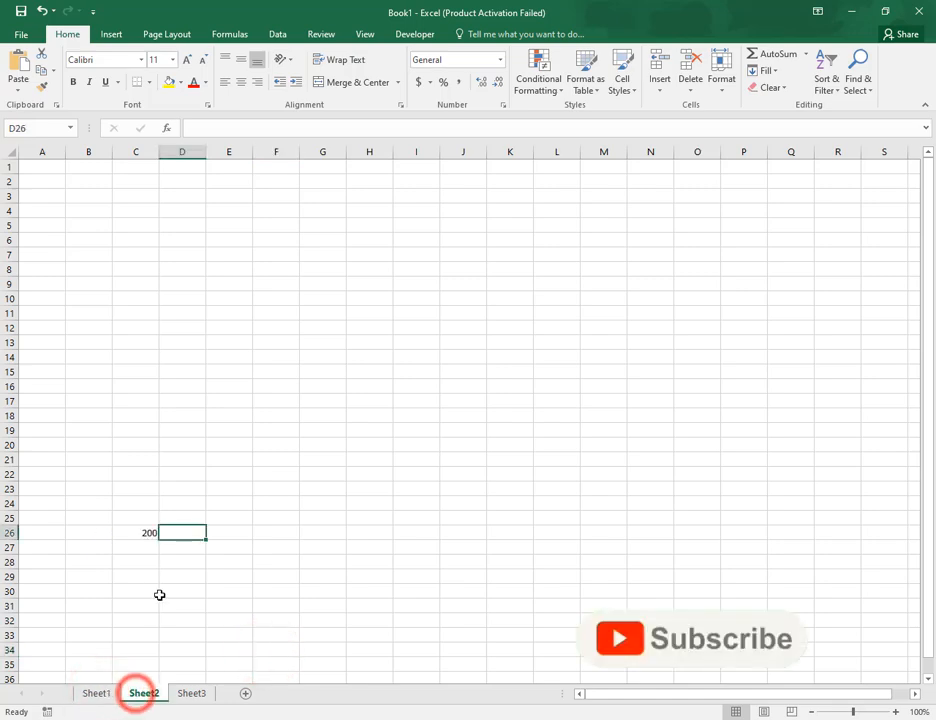
# Add a new sheet after Sheet3, select cell D19 on it as the destination and open Consolidate
pyautogui.click(191, 694)
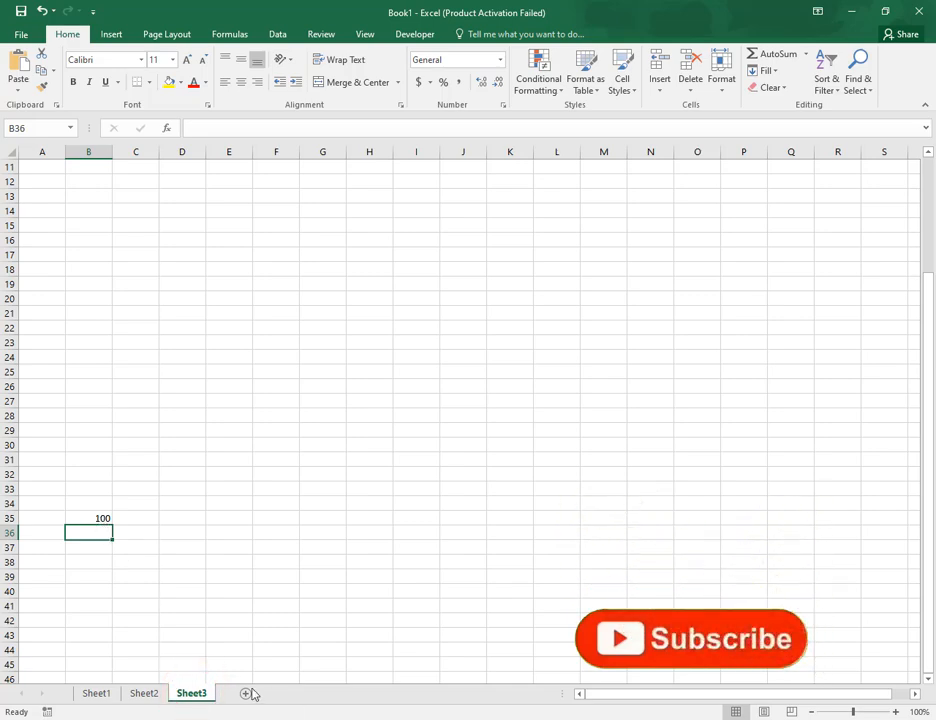
pyautogui.click(241, 693)
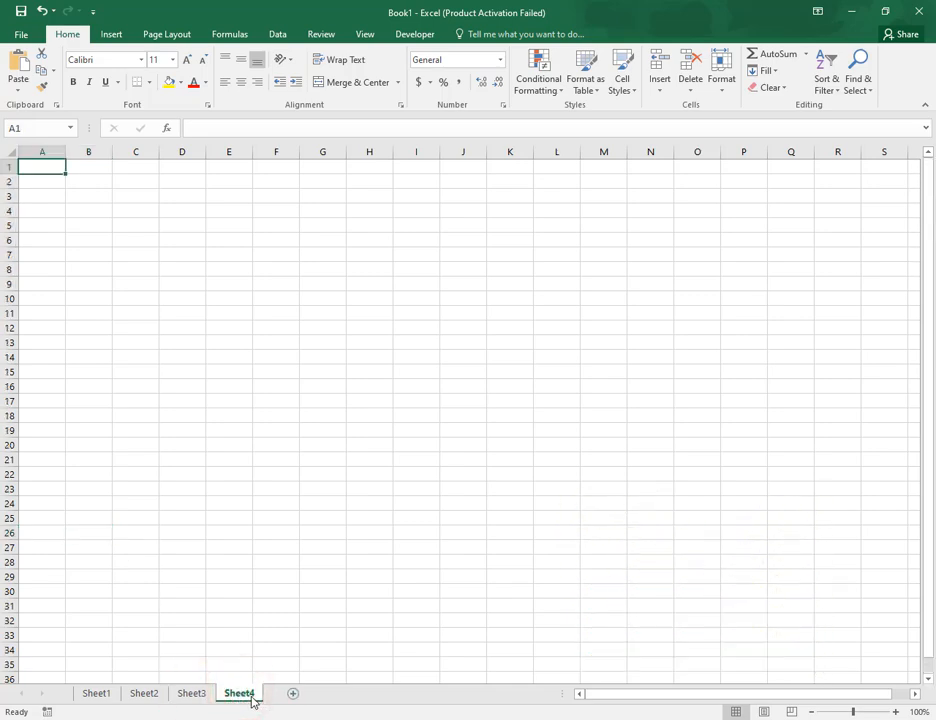
pyautogui.click(187, 431)
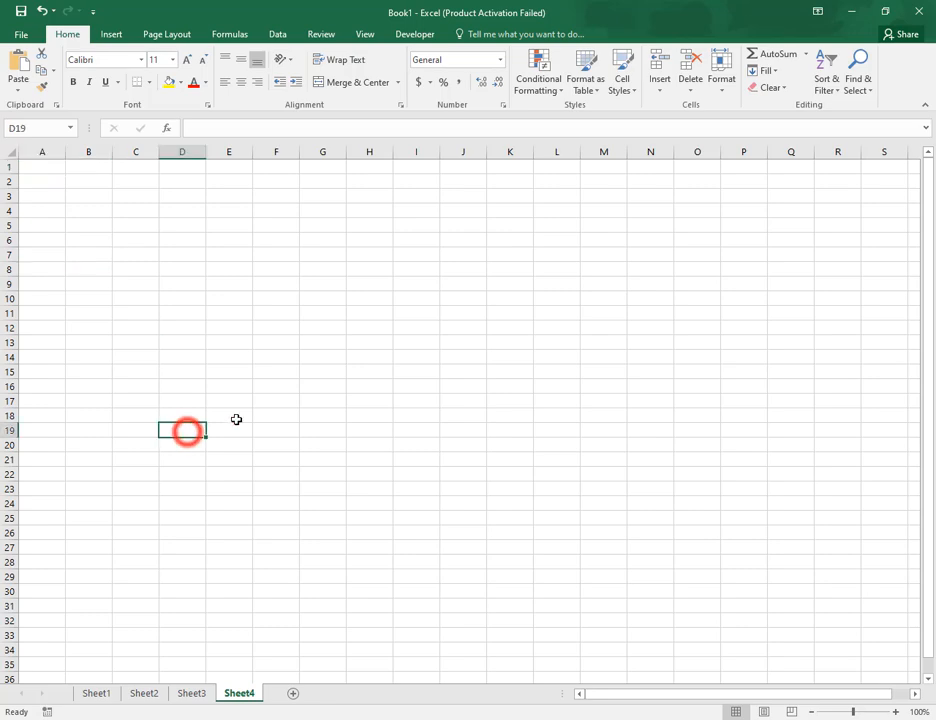
pyautogui.click(281, 35)
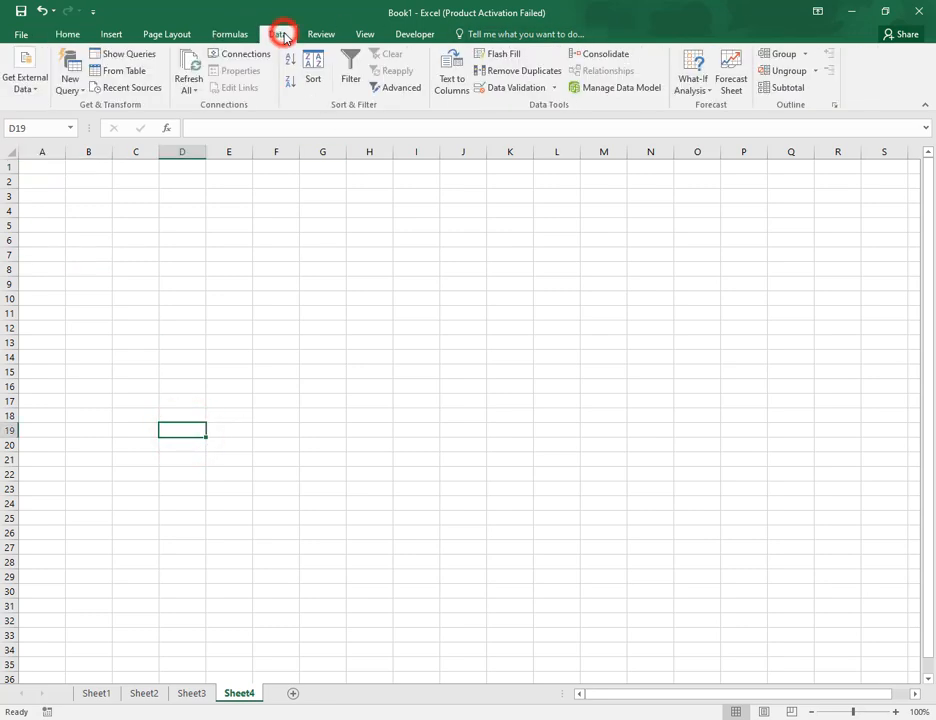
pyautogui.click(598, 53)
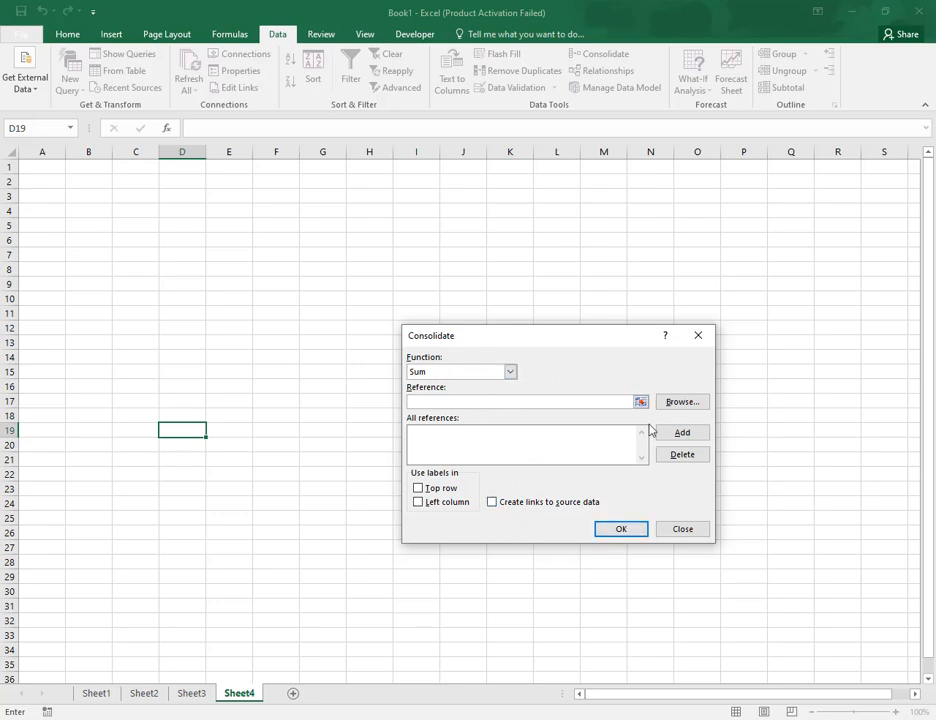
# Add Sheet1!$B$26 and Sheet2!$C$26 as references of the Sum consolidation
pyautogui.click(90, 694)
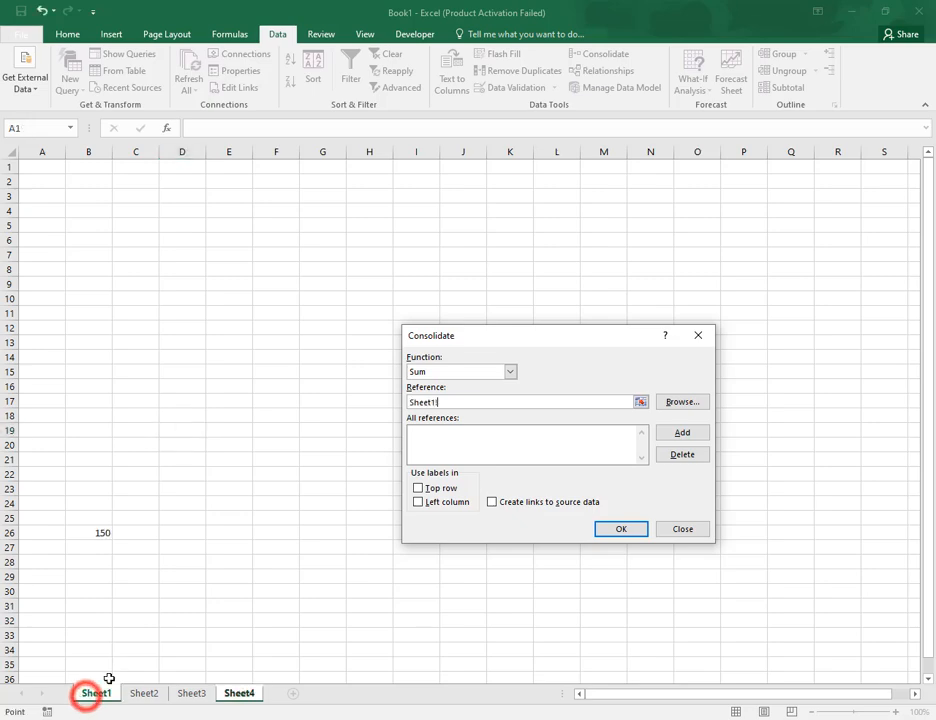
pyautogui.click(100, 533)
pyautogui.click(682, 432)
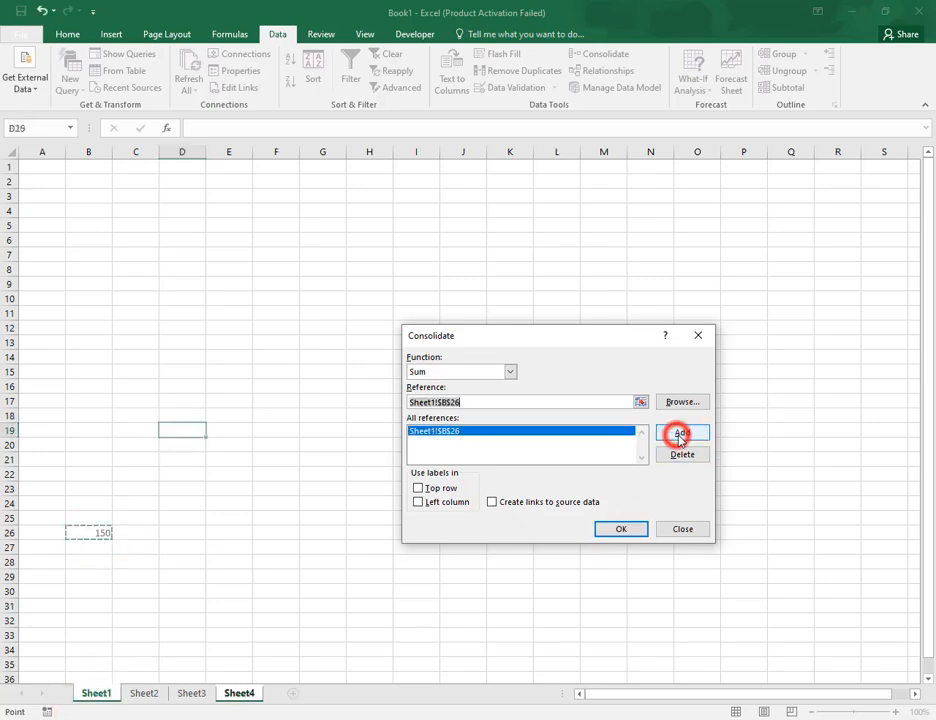
pyautogui.click(145, 694)
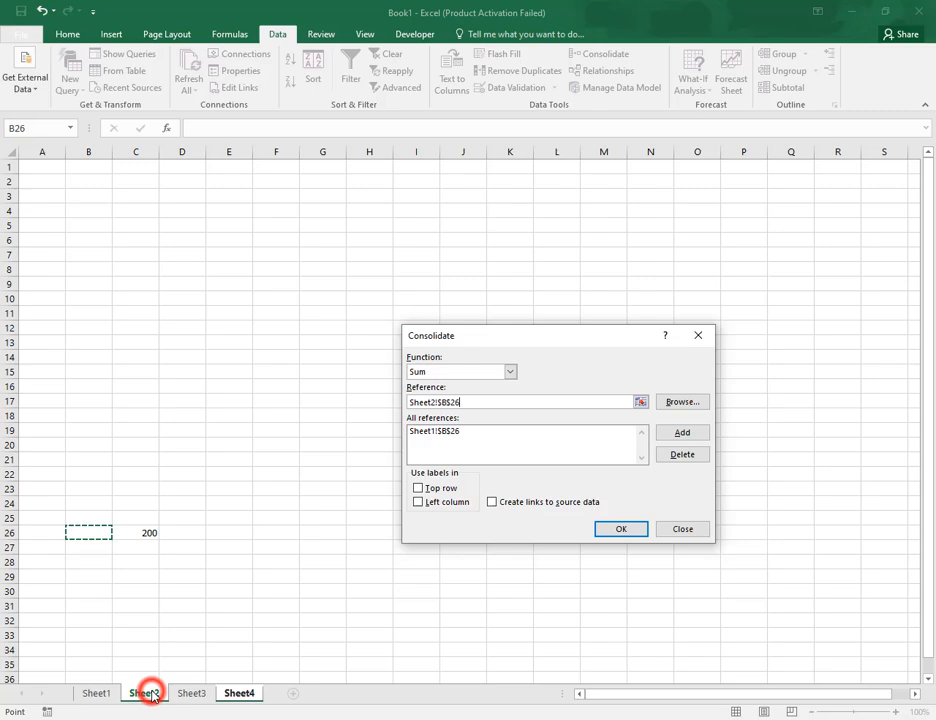
pyautogui.click(152, 534)
pyautogui.click(682, 432)
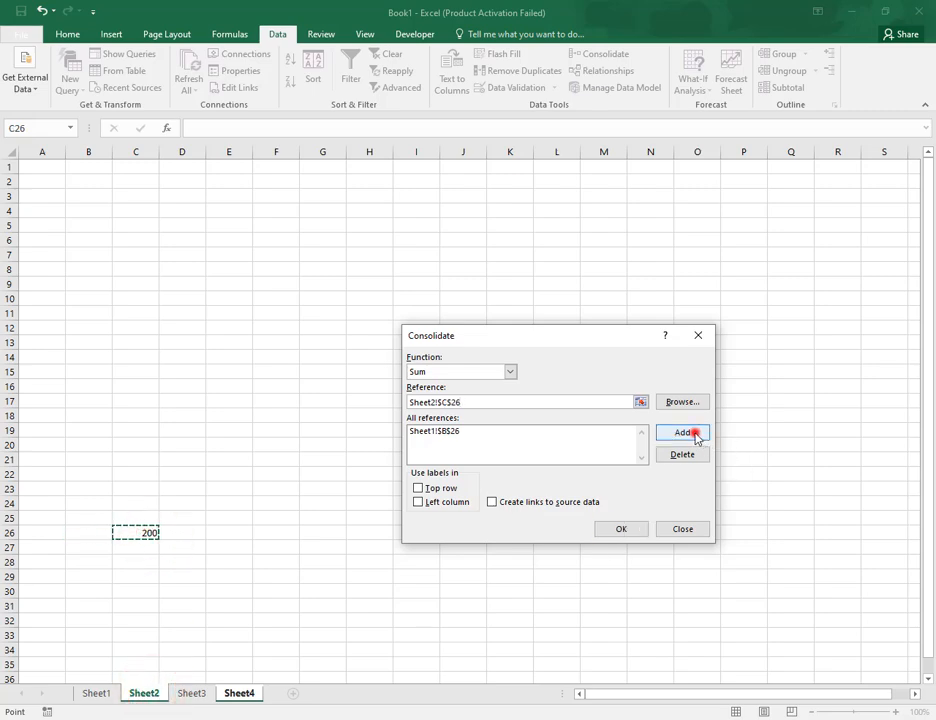
# Add Sheet3!$B$35 as a reference and run the consolidation into cell D19 of Sheet4
pyautogui.click(188, 692)
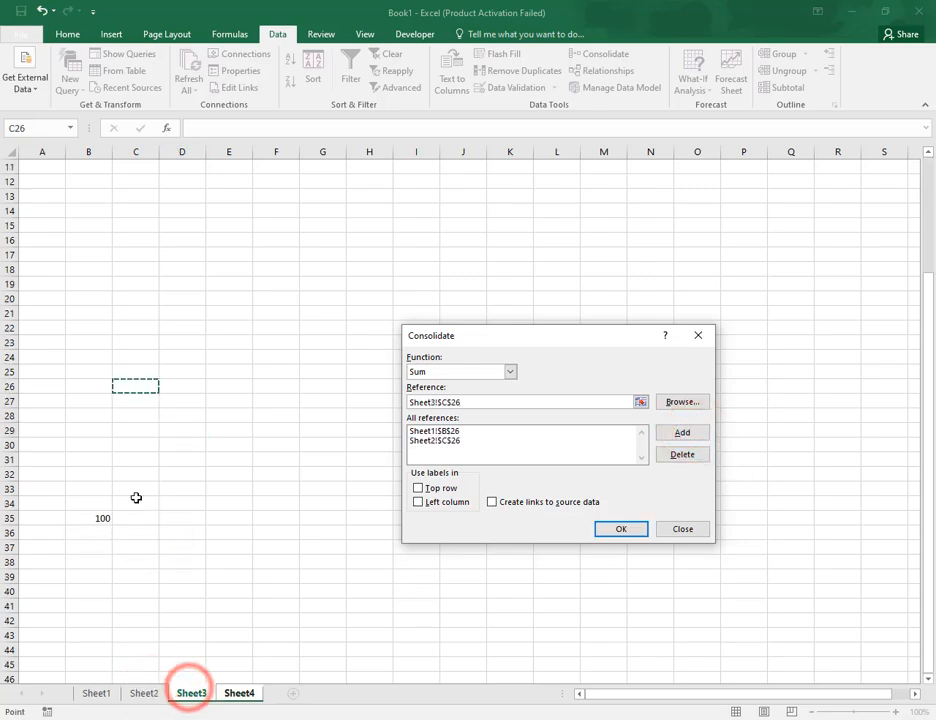
pyautogui.click(98, 518)
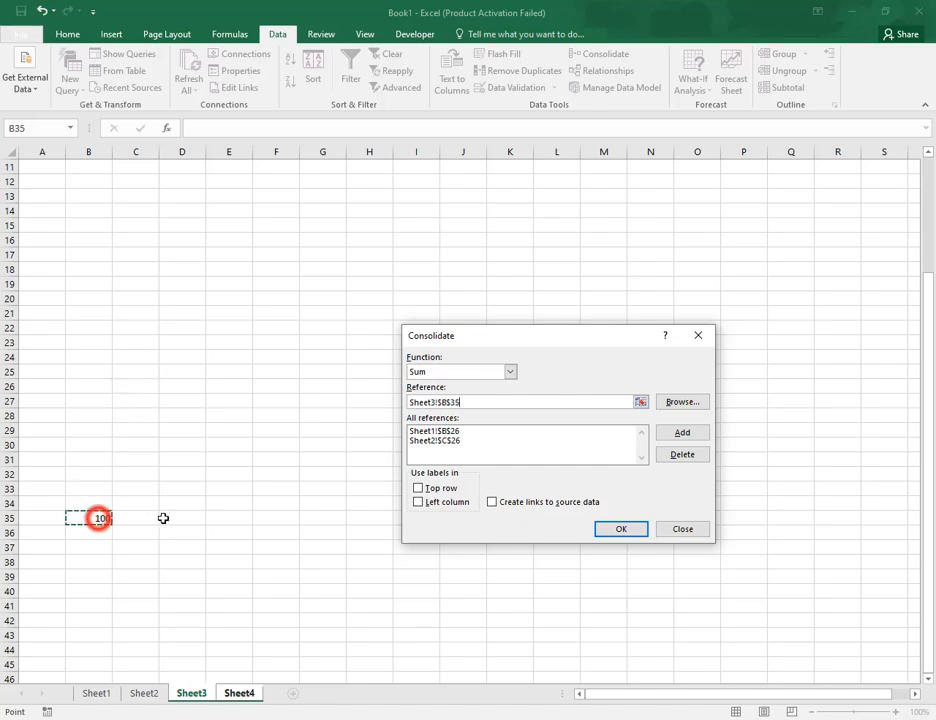
pyautogui.click(682, 432)
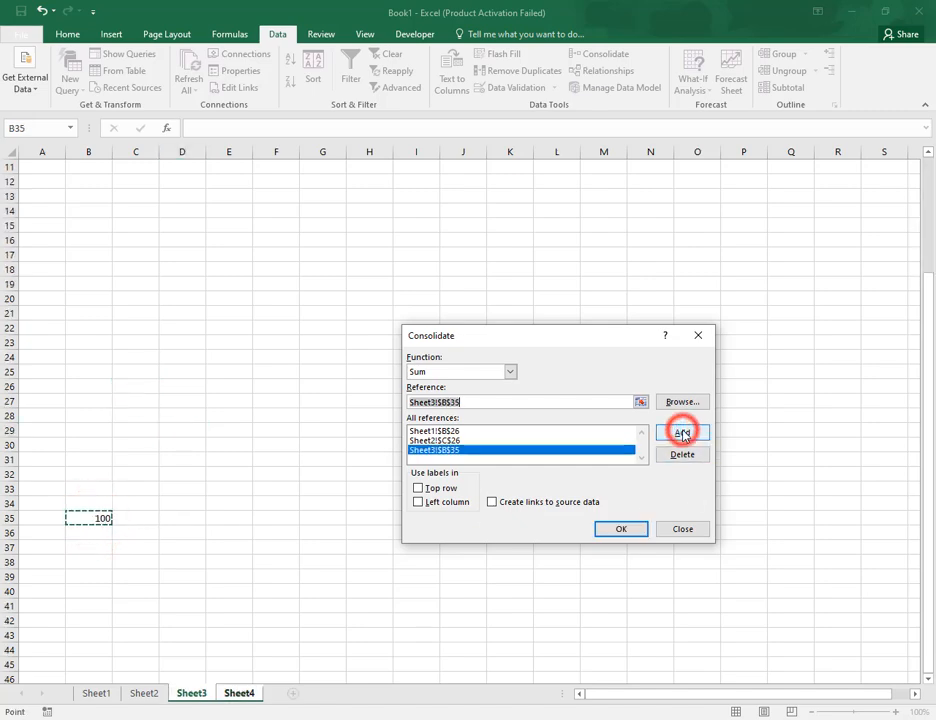
pyautogui.click(231, 697)
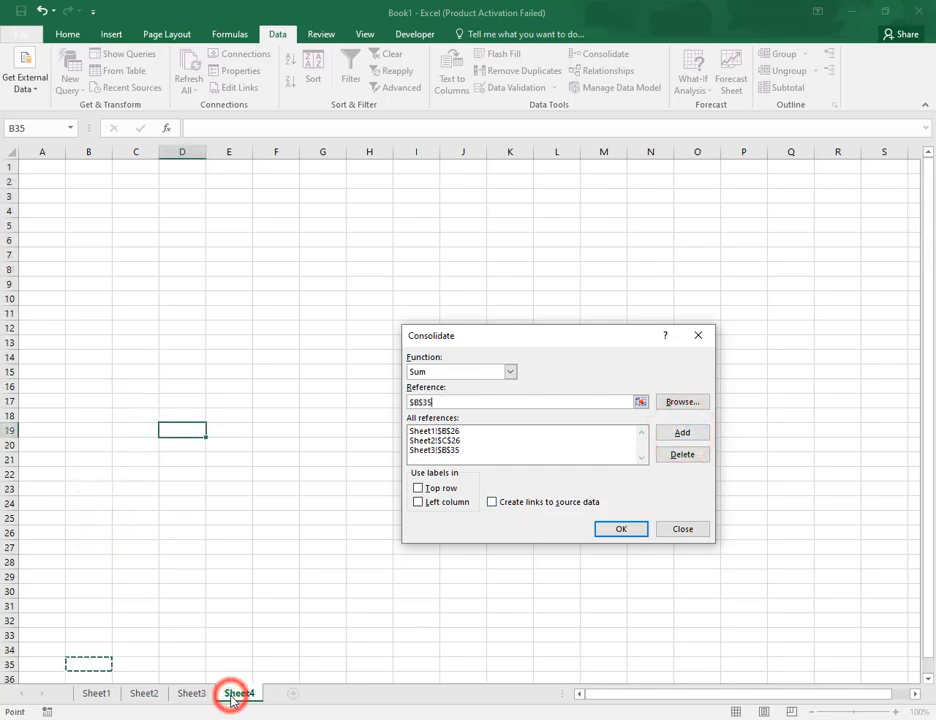
pyautogui.click(618, 527)
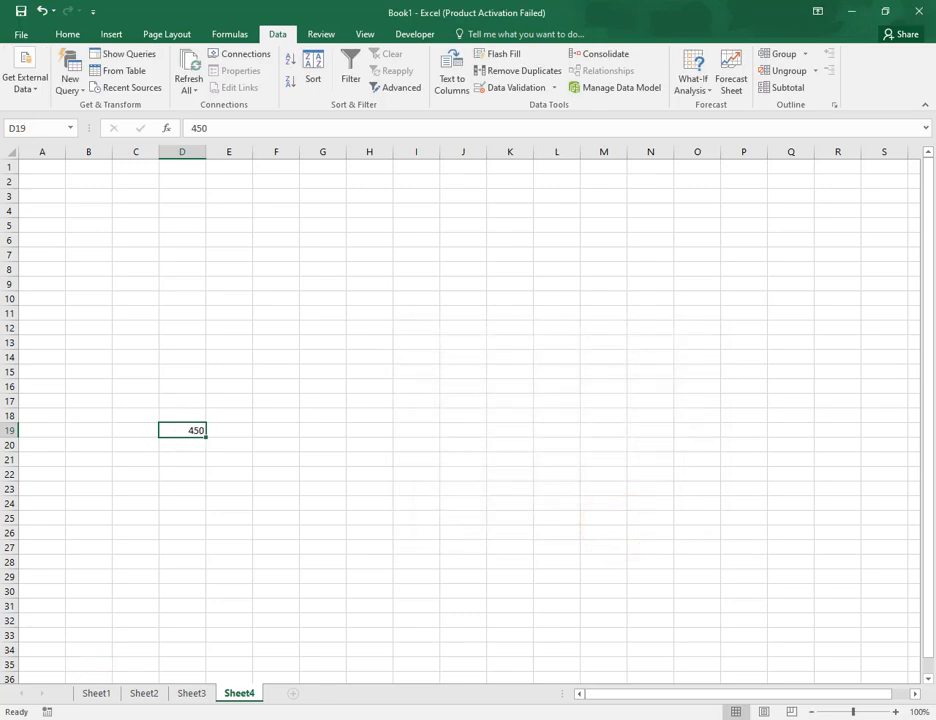
# Bring up Calculator, then review the source values on Sheet1, Sheet2 and Sheet3 and return to the total on Sheet4
pyautogui.click(307, 719)
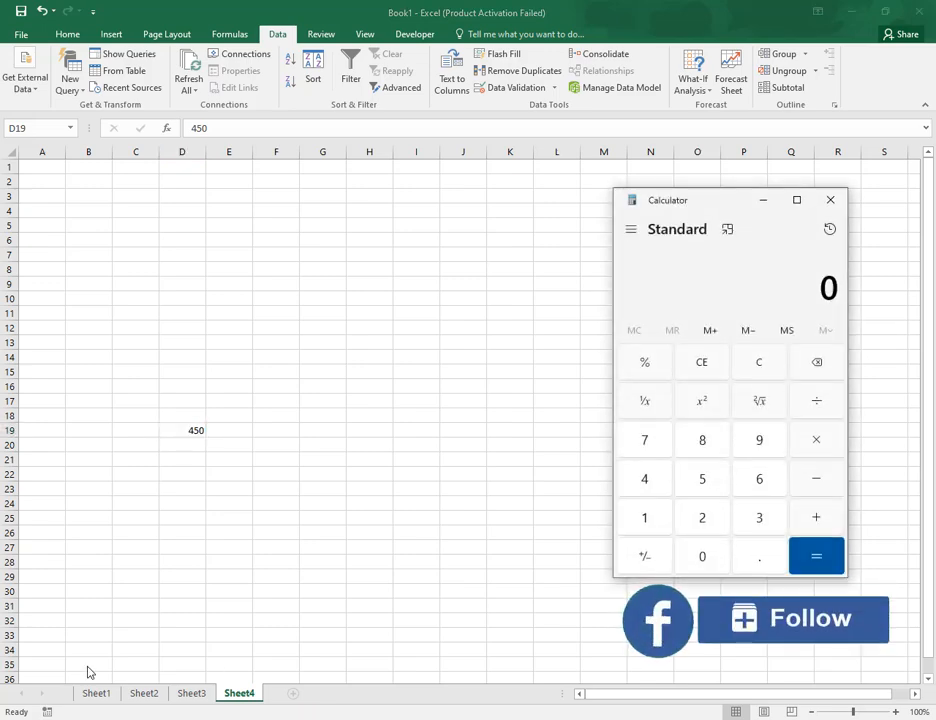
pyautogui.click(100, 692)
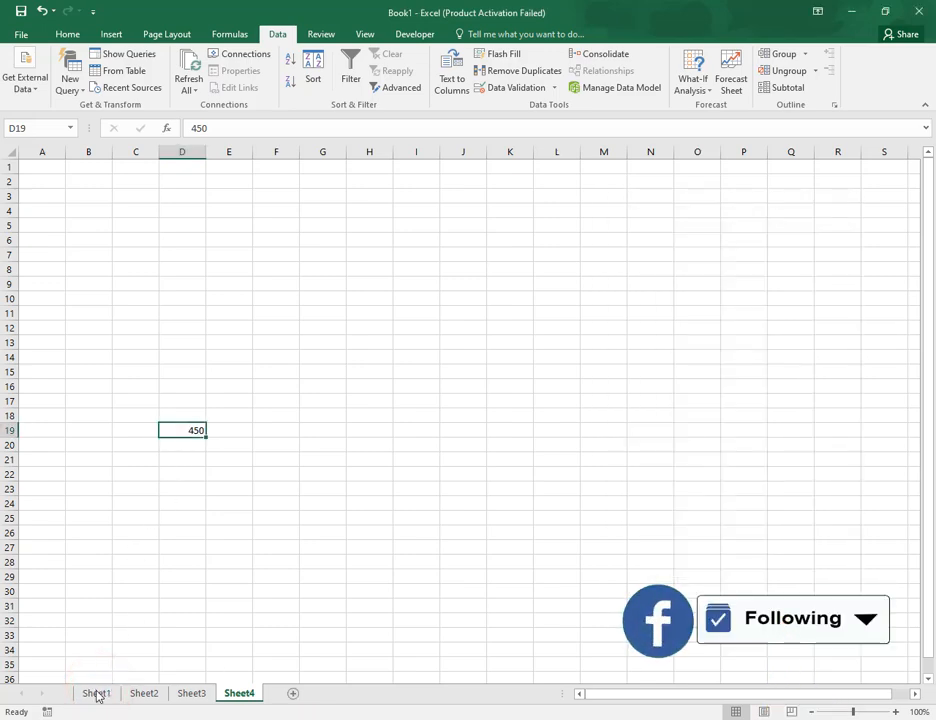
pyautogui.click(96, 693)
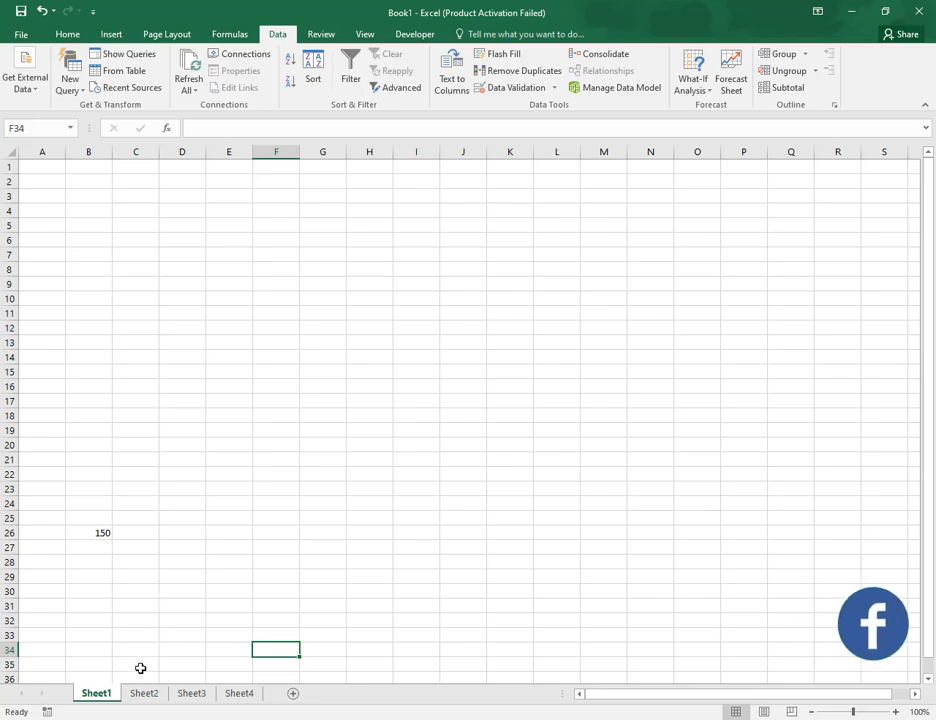
pyautogui.click(160, 696)
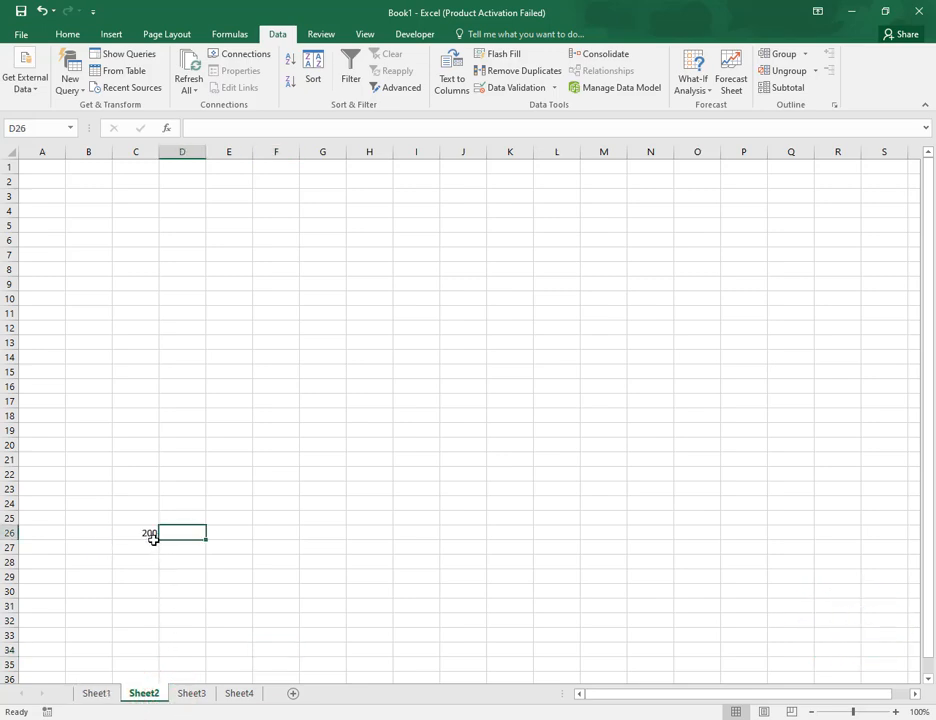
pyautogui.click(200, 698)
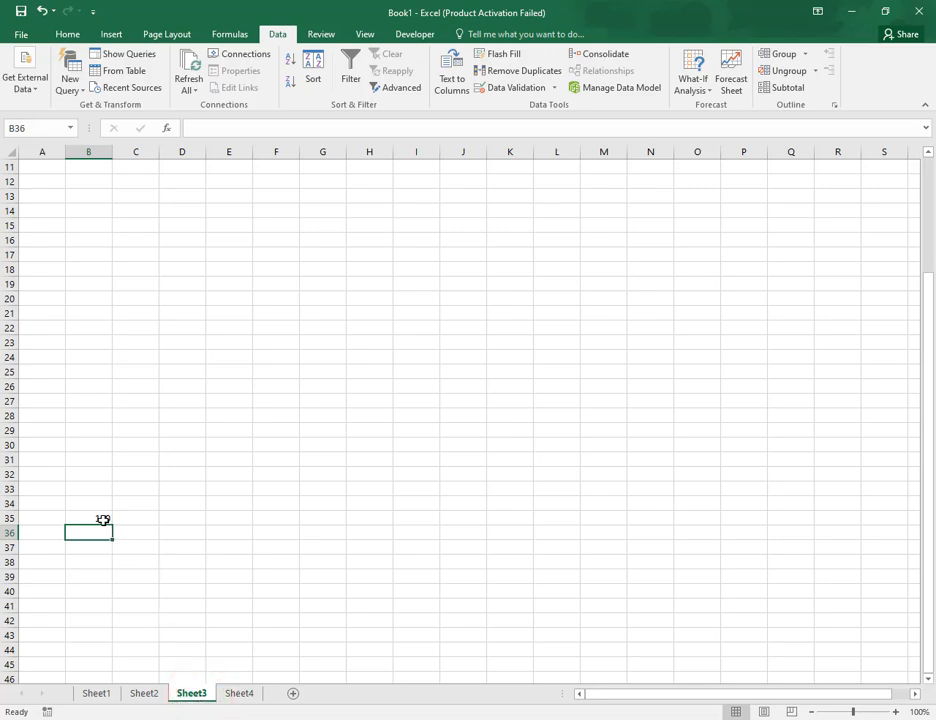
pyautogui.click(249, 696)
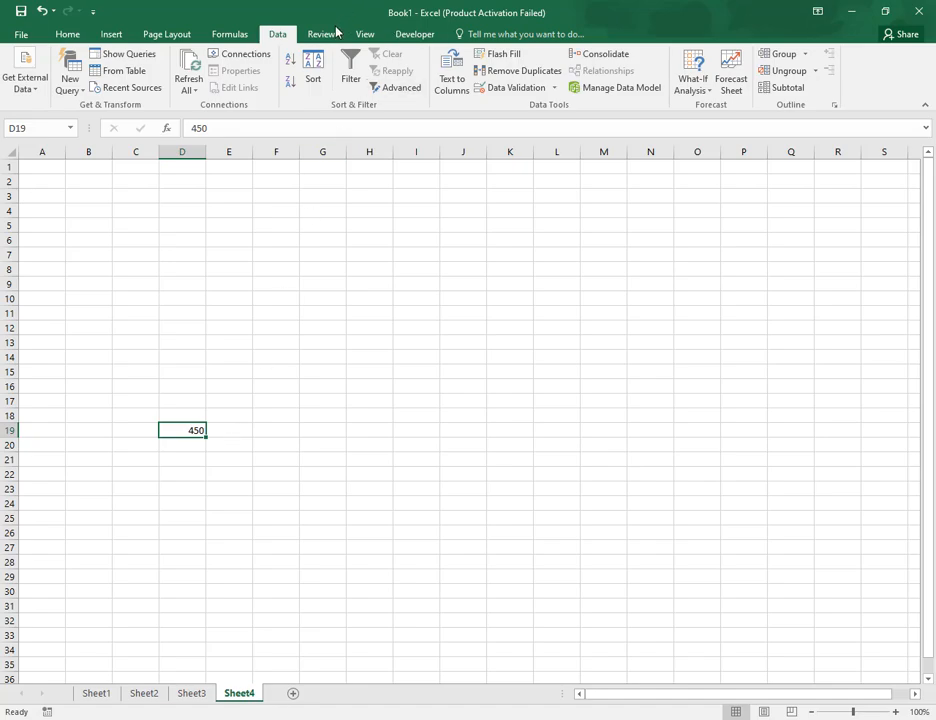
# Reopen Consolidate, enable Top row, Left column and Create links to source data, and close it without running the consolidation
pyautogui.click(598, 54)
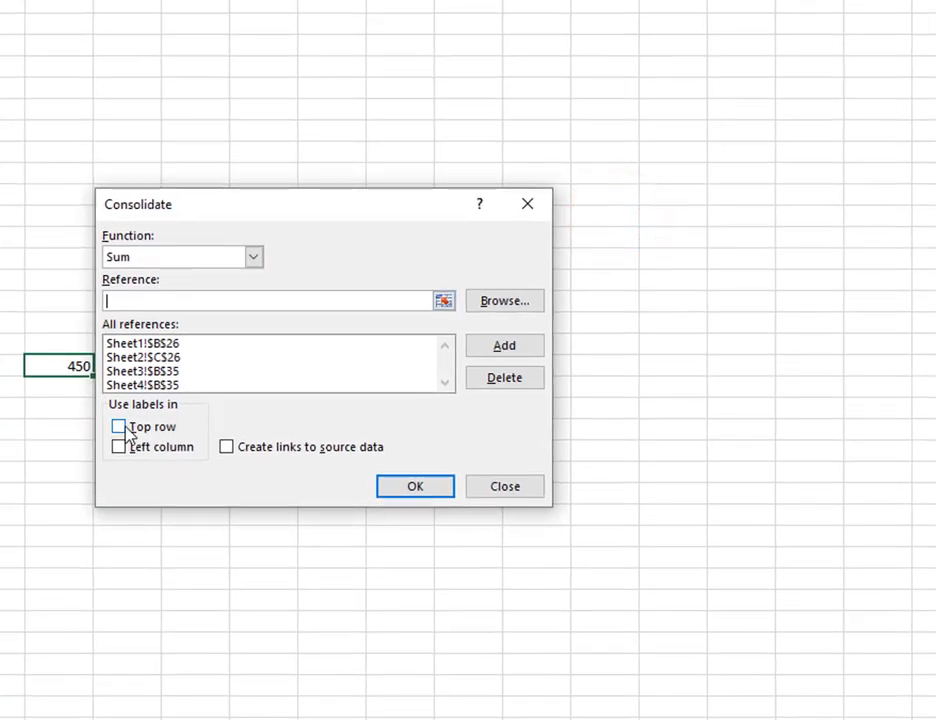
pyautogui.click(119, 427)
pyautogui.click(120, 447)
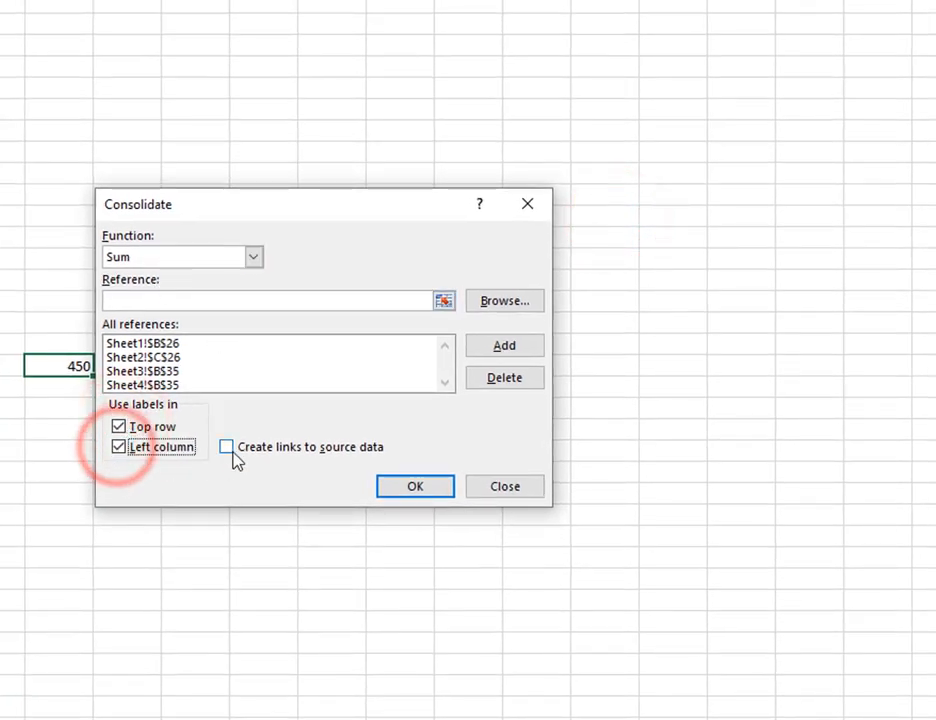
pyautogui.click(227, 448)
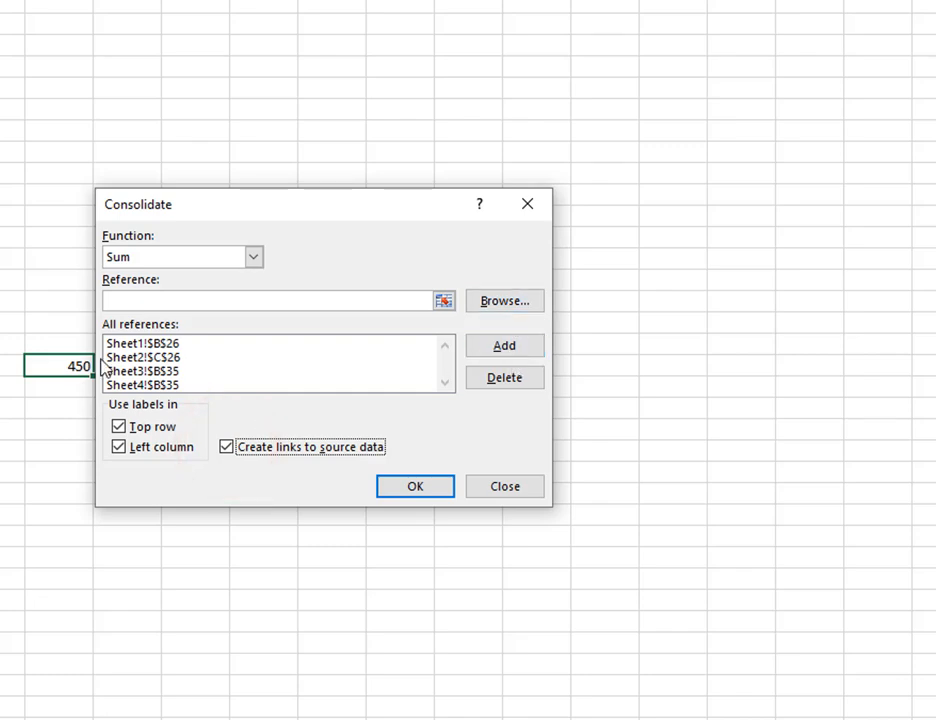
pyautogui.click(505, 486)
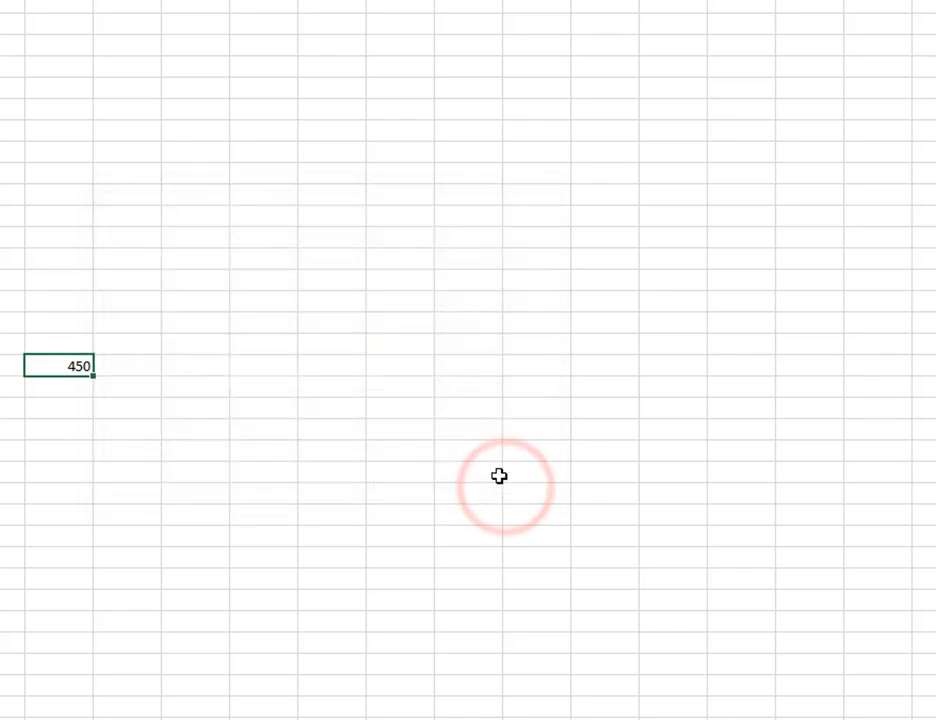